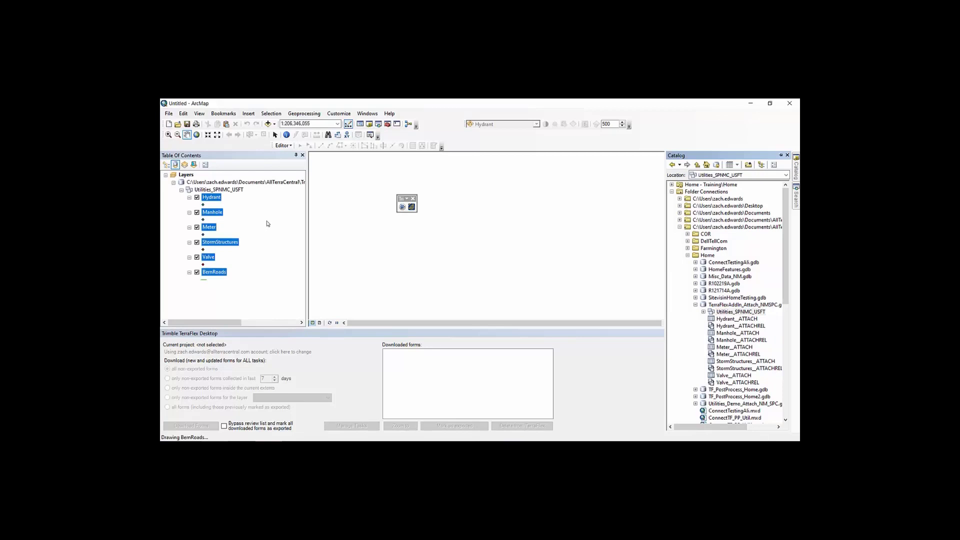
- Zoom the map to the BernRoads layer and change its line symbol to black
{"action": "right_click", "coordinate": [223, 274]}
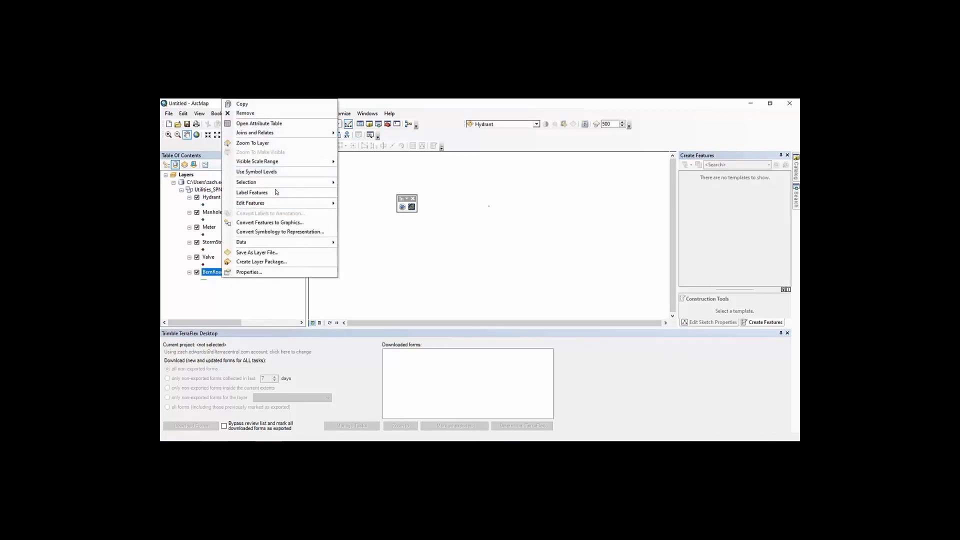
{"action": "left_click", "coordinate": [275, 145]}
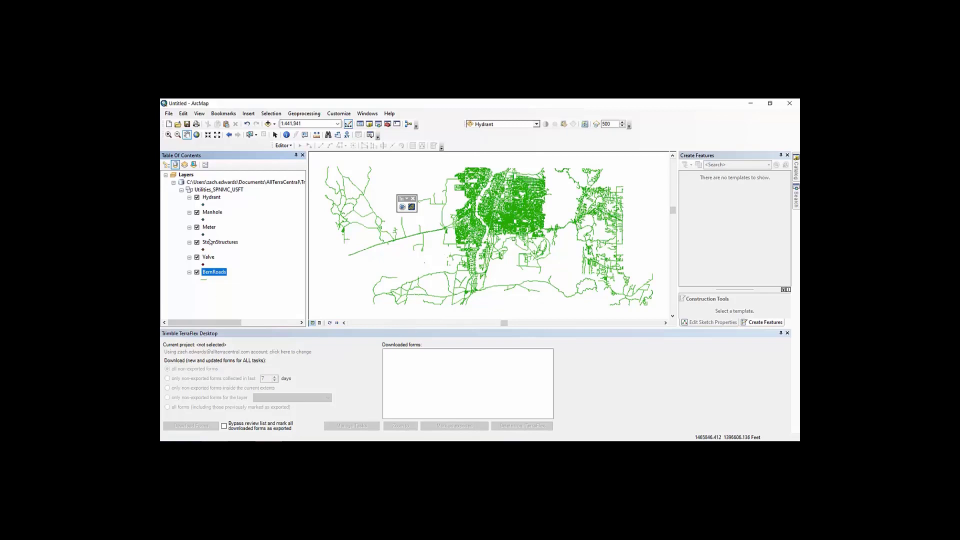
{"action": "left_click", "coordinate": [202, 281]}
{"action": "left_click", "coordinate": [204, 282]}
{"action": "left_click", "coordinate": [558, 242]}
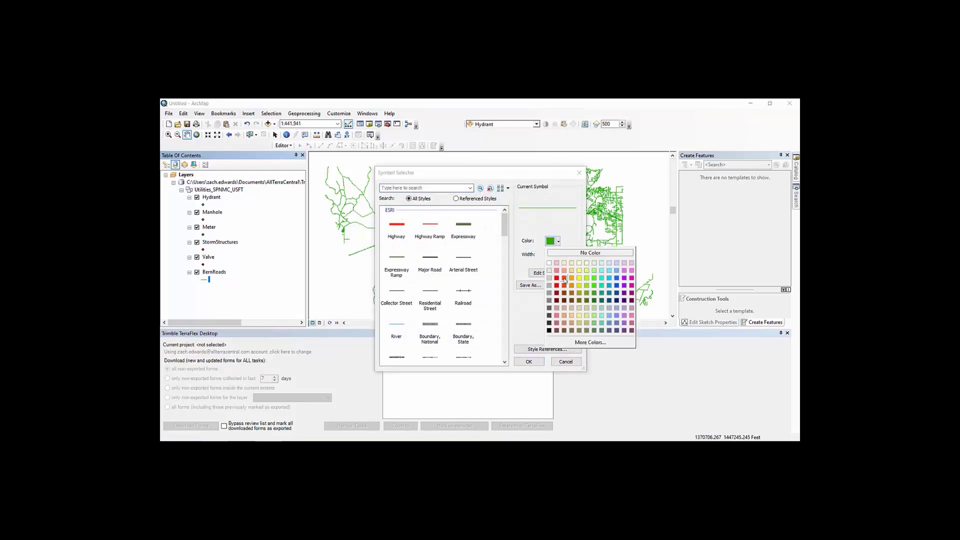
{"action": "left_click", "coordinate": [471, 256]}
{"action": "left_click", "coordinate": [529, 362]}
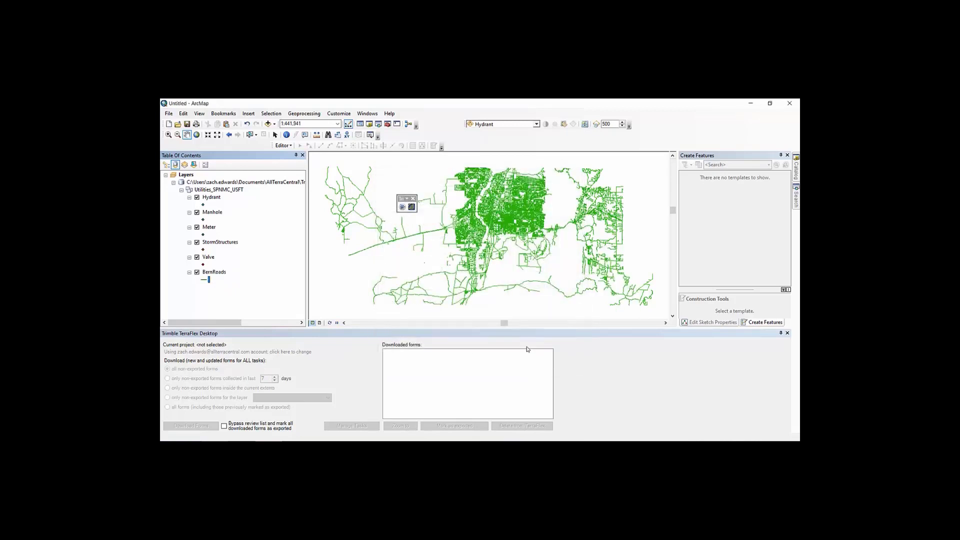
- Save the map document as TerraFlex_AddIn_Test.mxd in the Home folder, replacing the existing file
{"action": "left_click", "coordinate": [169, 113]}
{"action": "left_click", "coordinate": [196, 149]}
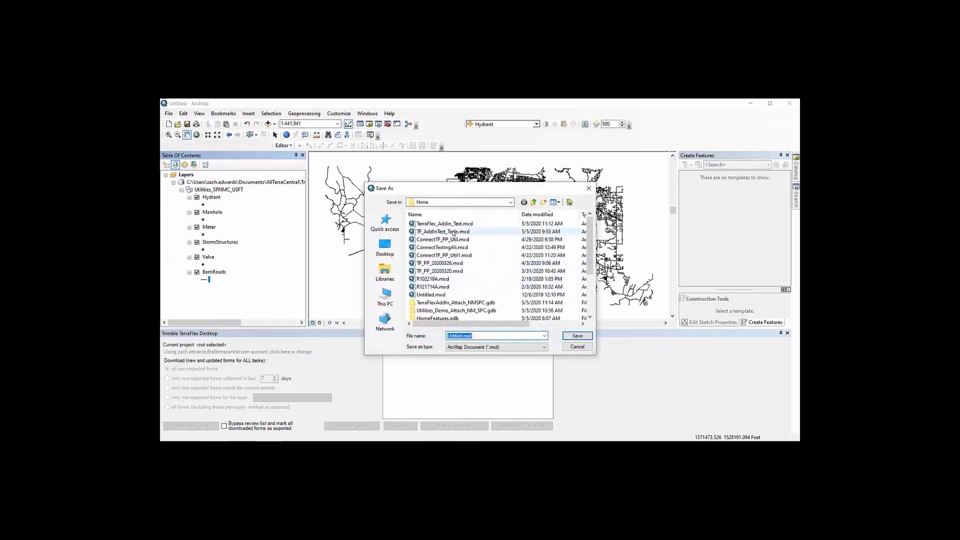
{"action": "left_click", "coordinate": [454, 224]}
{"action": "left_click", "coordinate": [577, 335]}
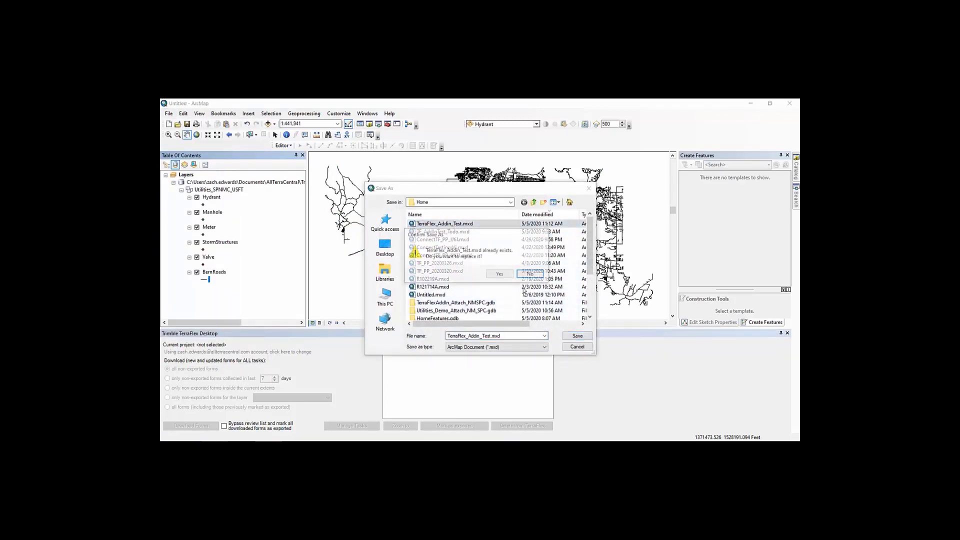
{"action": "left_click", "coordinate": [500, 274]}
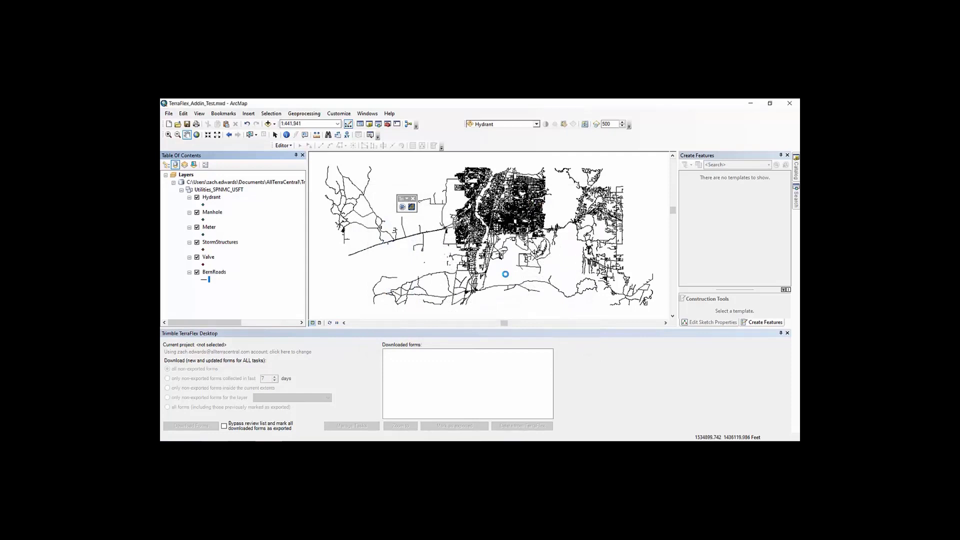
- Start a new Trimble TerraFlex Desktop project with the project type TerraFlex on Connect
{"action": "left_click", "coordinate": [403, 207]}
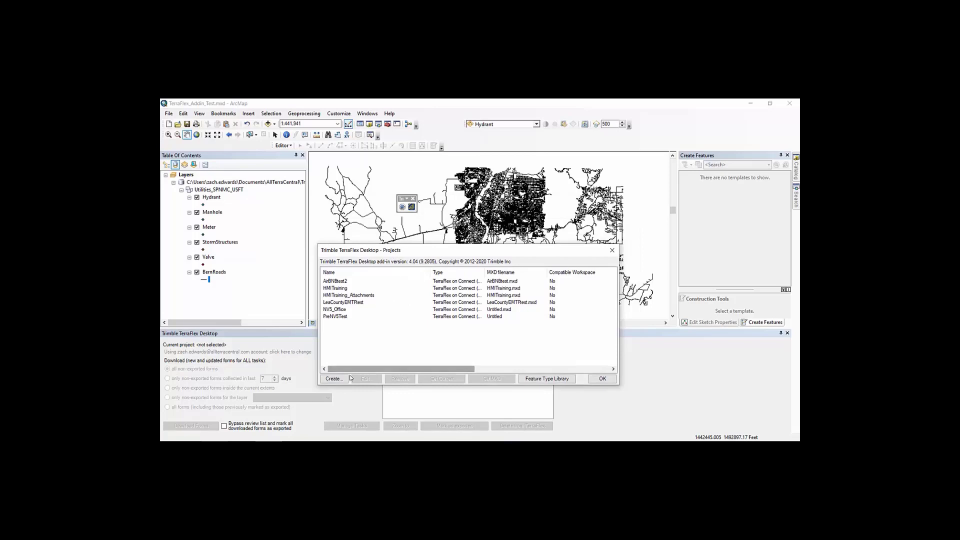
{"action": "left_click", "coordinate": [335, 379]}
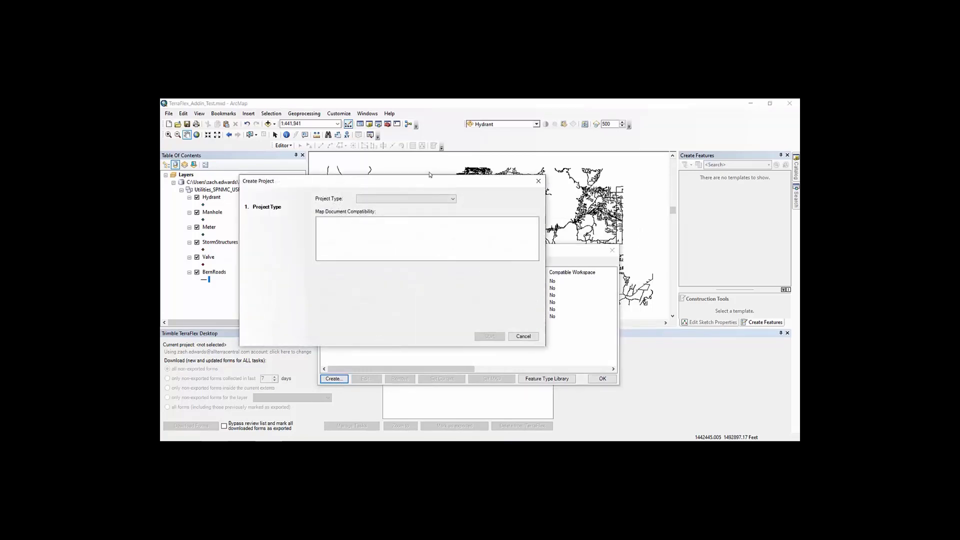
{"action": "left_click", "coordinate": [417, 199]}
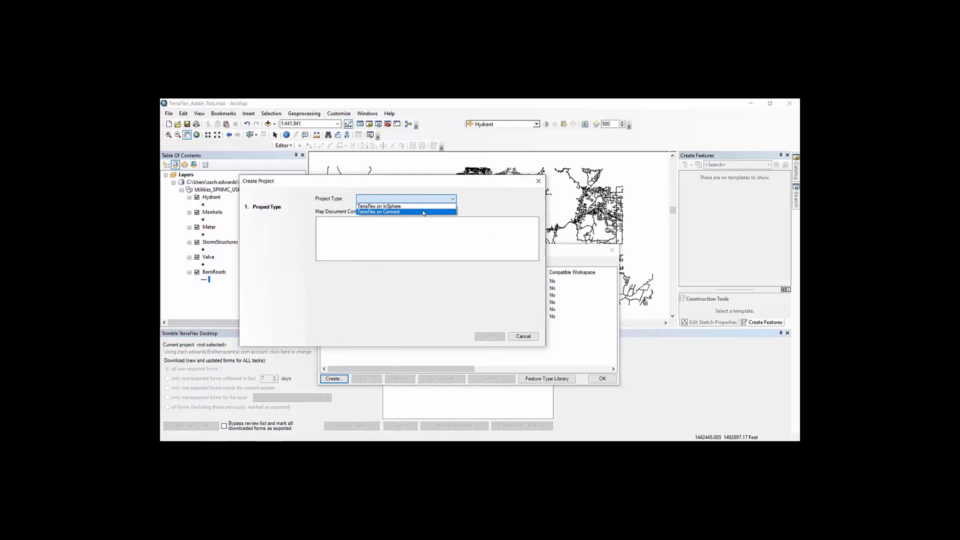
{"action": "left_click", "coordinate": [424, 212]}
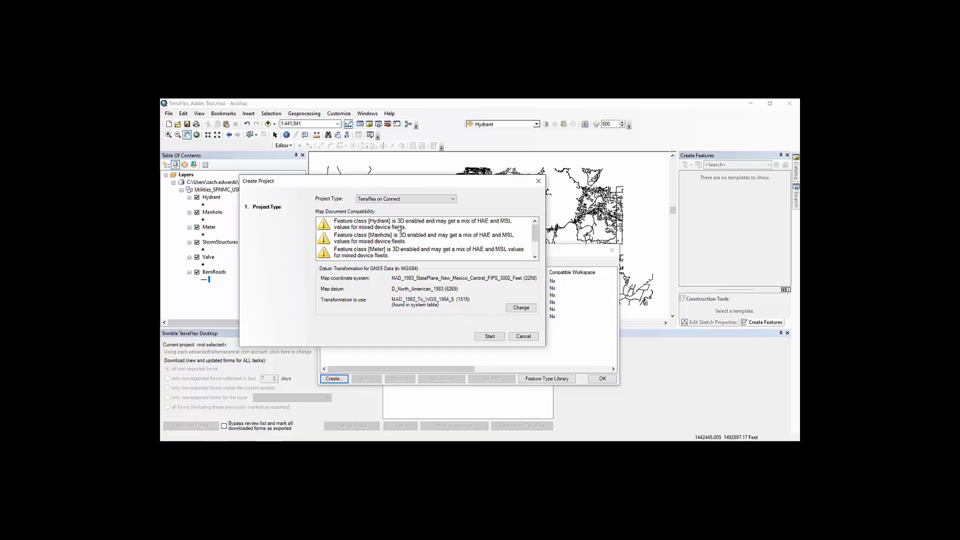
{"action": "left_click", "coordinate": [496, 337]}
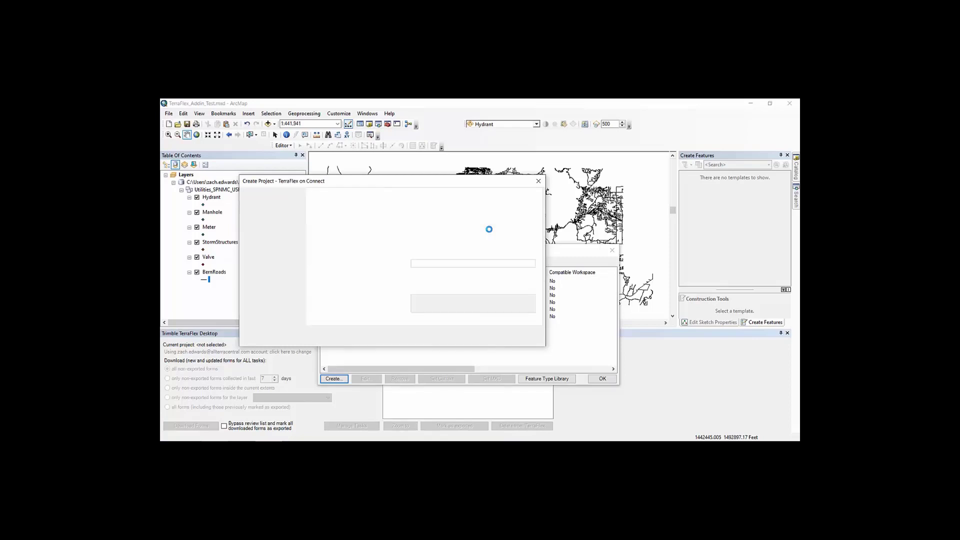
- Link the new project to the existing Trimble Connect project TF_AddinTesting and include all available layers
{"action": "left_click", "coordinate": [342, 247]}
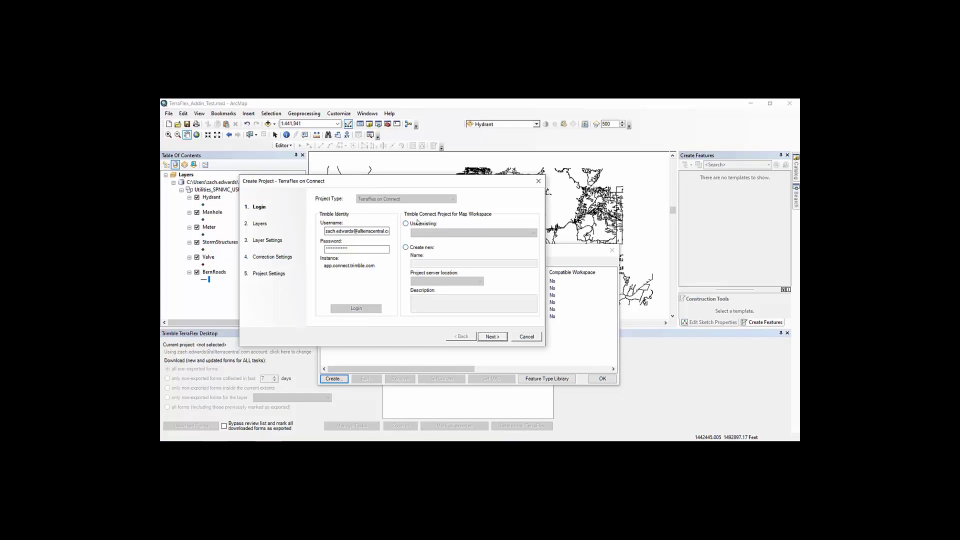
{"action": "left_click", "coordinate": [418, 223]}
{"action": "left_click", "coordinate": [450, 233]}
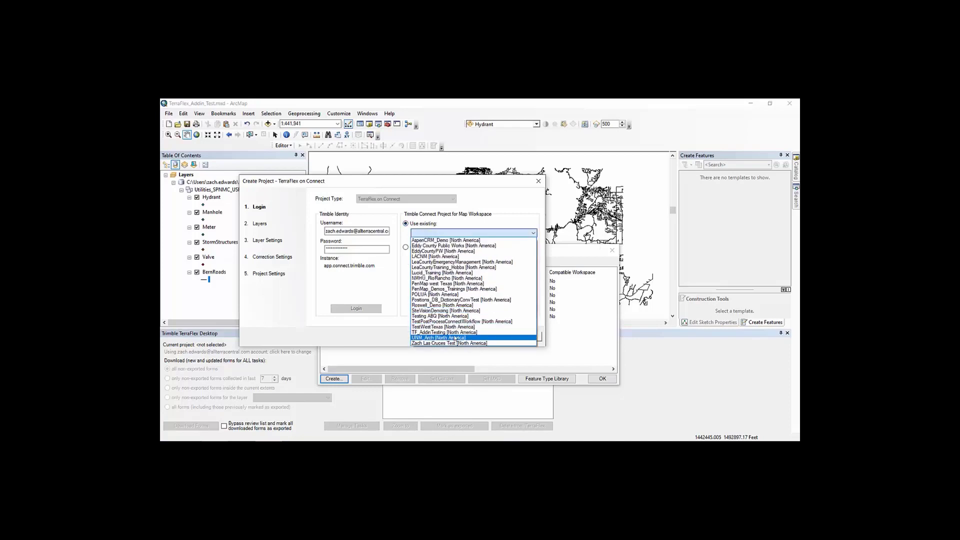
{"action": "left_click", "coordinate": [455, 332]}
{"action": "left_click", "coordinate": [485, 337]}
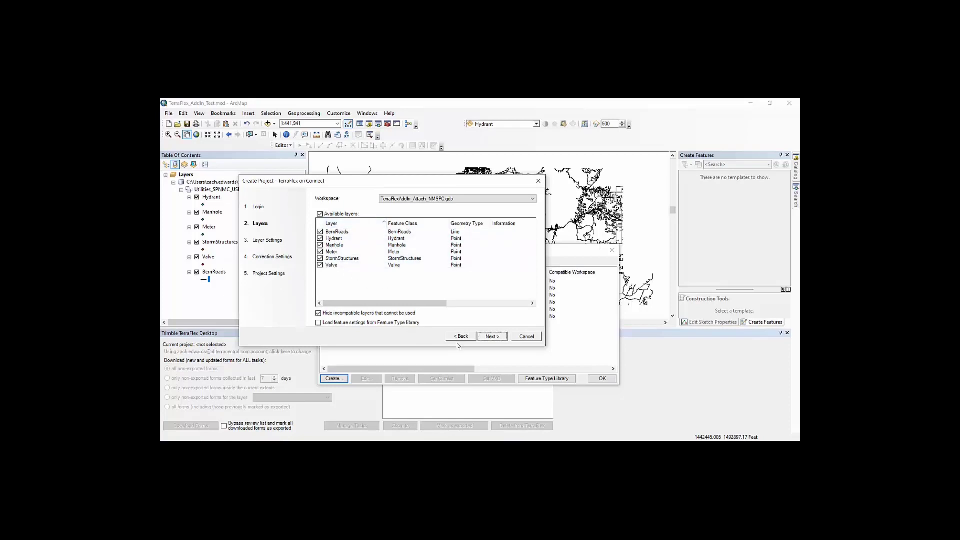
{"action": "left_click", "coordinate": [492, 337]}
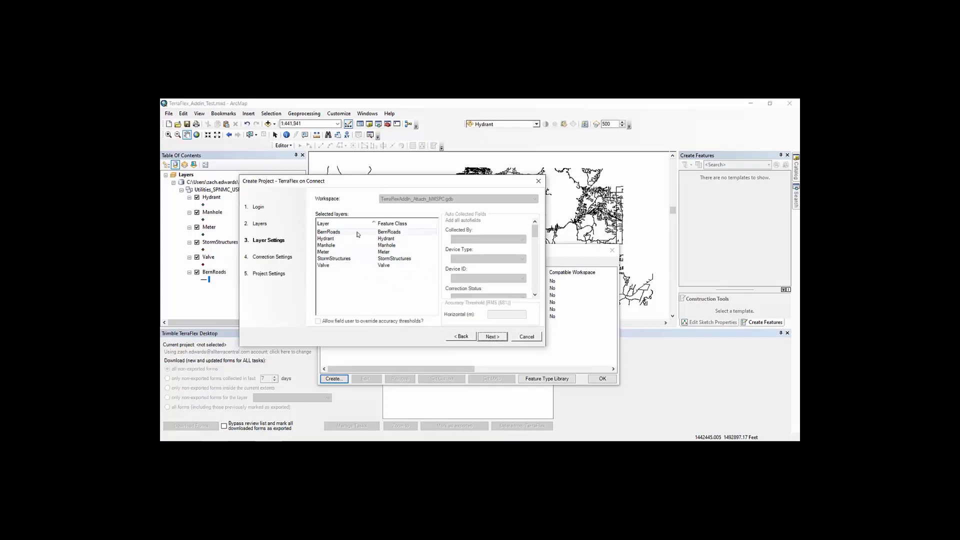
- Map the BernRoads layer's auto-collected Task Name to the TaskName field and review its other auto-collected field settings
{"action": "left_click", "coordinate": [358, 232]}
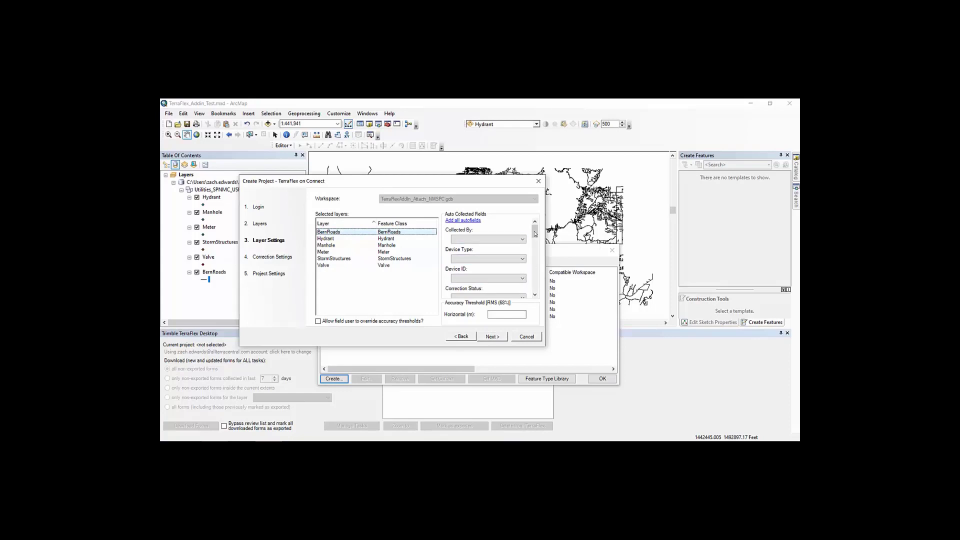
{"action": "left_click_drag", "start_coordinate": [534, 232], "coordinate": [539, 275]}
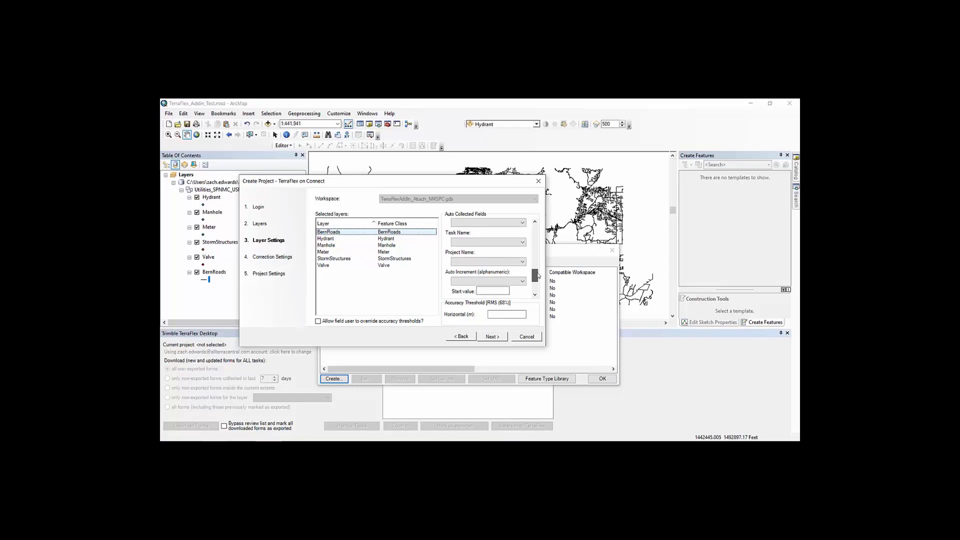
{"action": "left_click", "coordinate": [499, 243]}
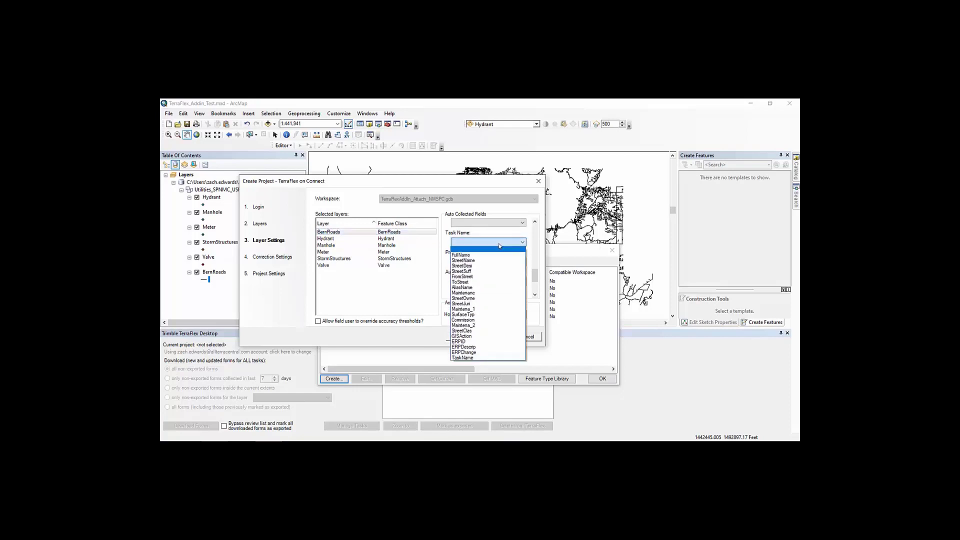
{"action": "left_click", "coordinate": [488, 357]}
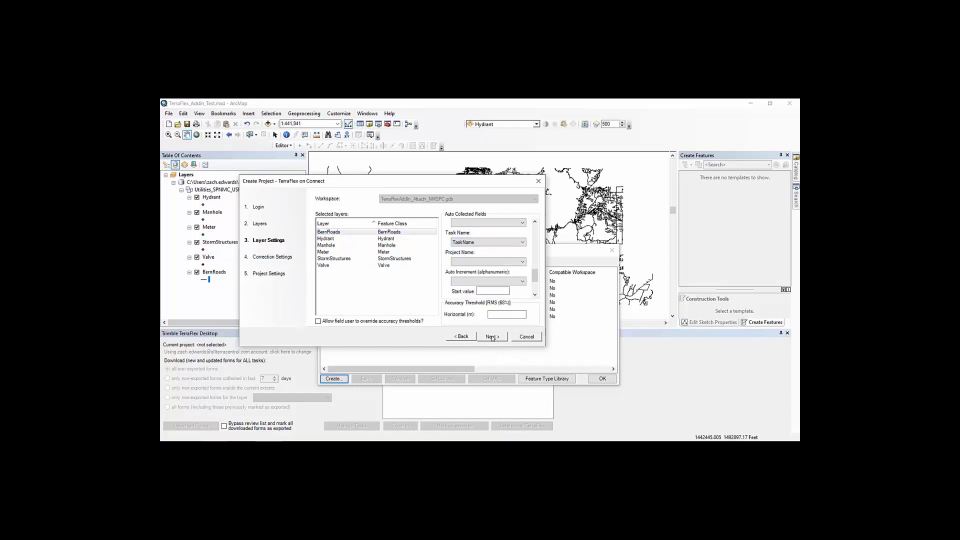
{"action": "left_click", "coordinate": [474, 261]}
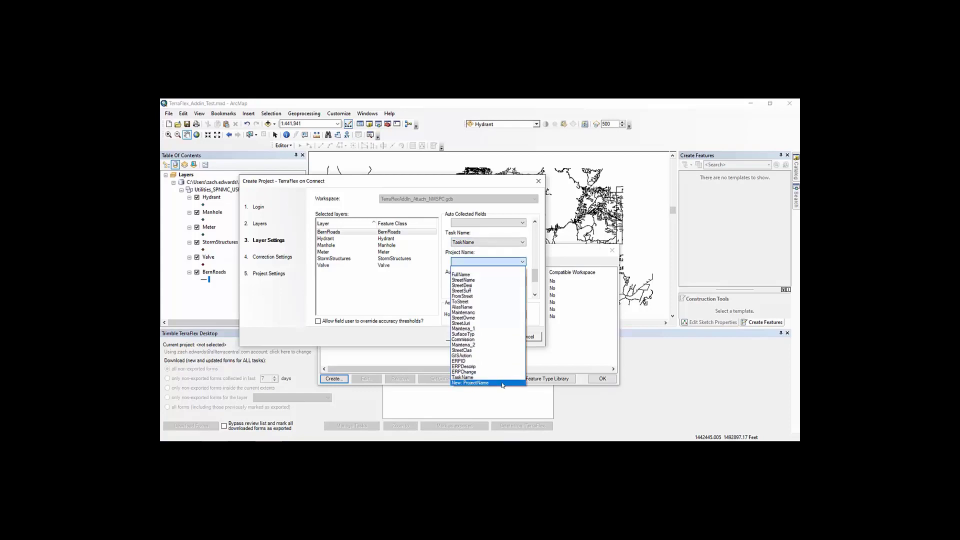
{"action": "left_click", "coordinate": [425, 279]}
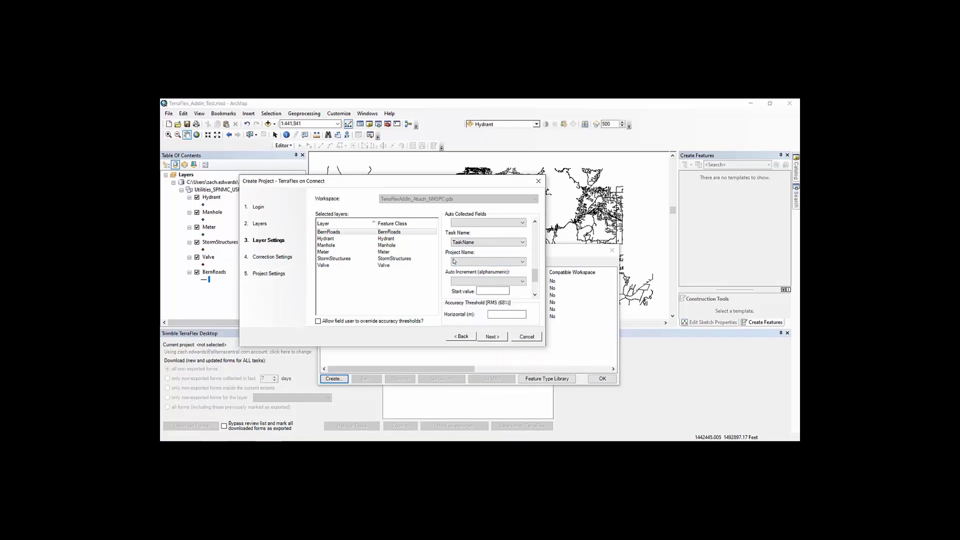
{"action": "mouse_move", "coordinate": [538, 282]}
{"action": "left_mouse_down"}
{"action": "mouse_move", "coordinate": [541, 291]}
{"action": "mouse_move", "coordinate": [542, 228]}
{"action": "mouse_move", "coordinate": [542, 294]}
{"action": "left_mouse_up"}
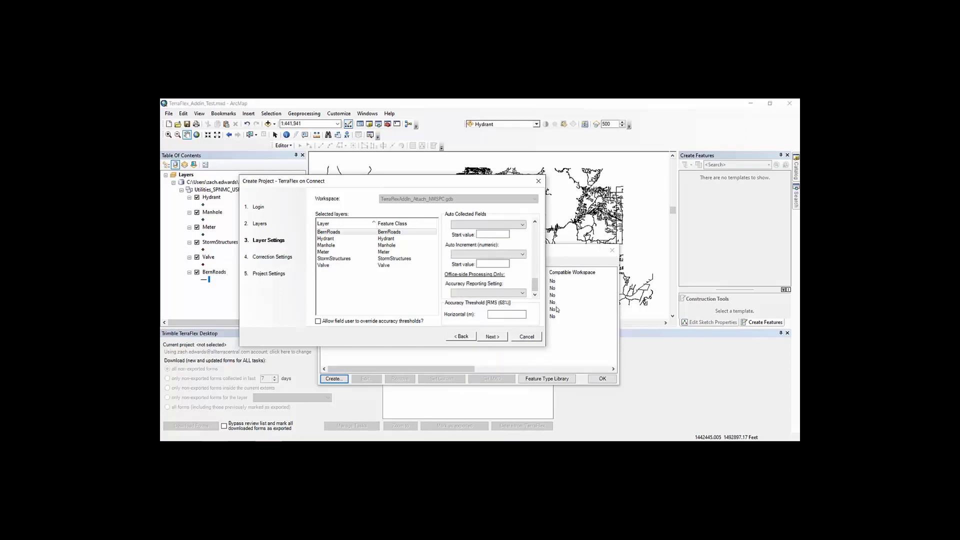
- Add all autofields to the Hydrant layer and set its horizontal and vertical estimated accuracy units to Feet
{"action": "left_click", "coordinate": [338, 239]}
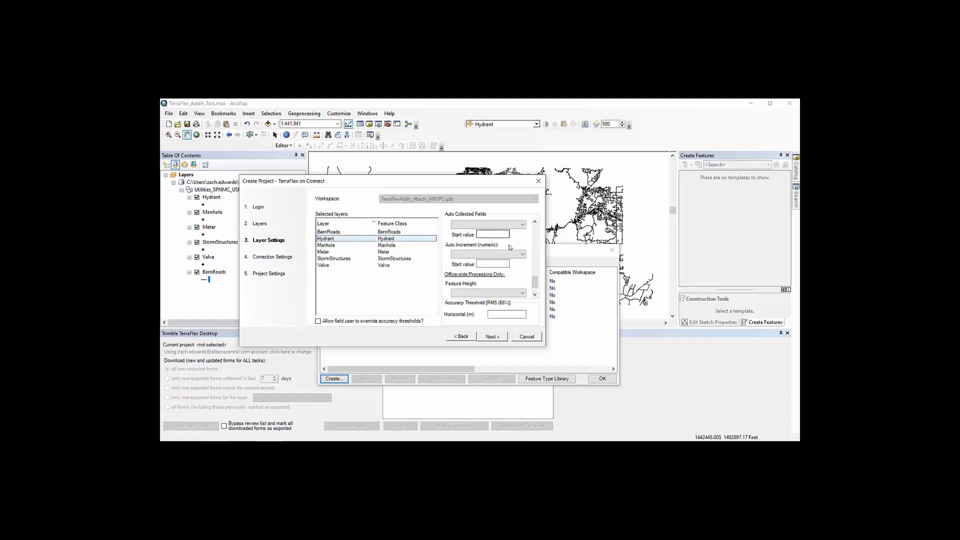
{"action": "left_click_drag", "start_coordinate": [540, 283], "coordinate": [535, 228]}
{"action": "left_click", "coordinate": [471, 221]}
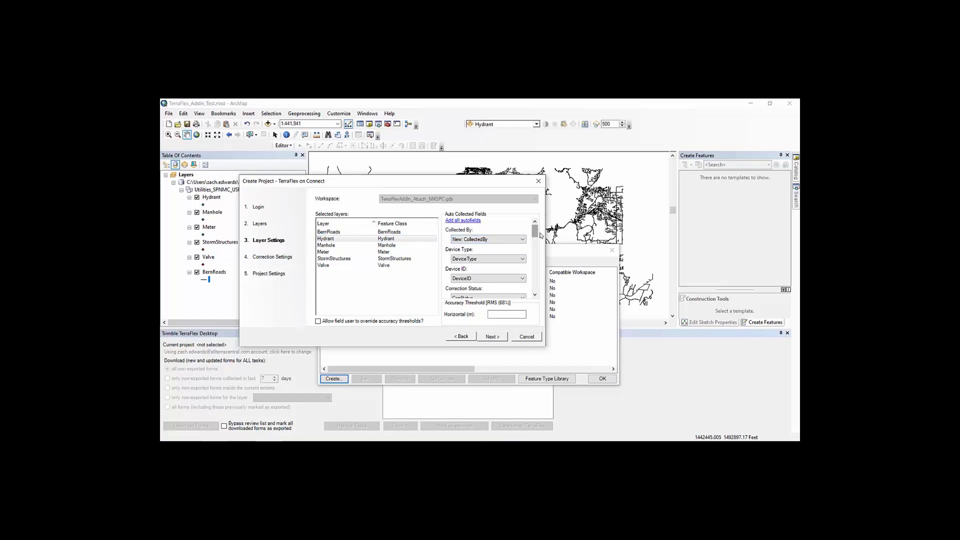
{"action": "left_click_drag", "start_coordinate": [537, 234], "coordinate": [541, 257]}
{"action": "left_click", "coordinate": [485, 231]}
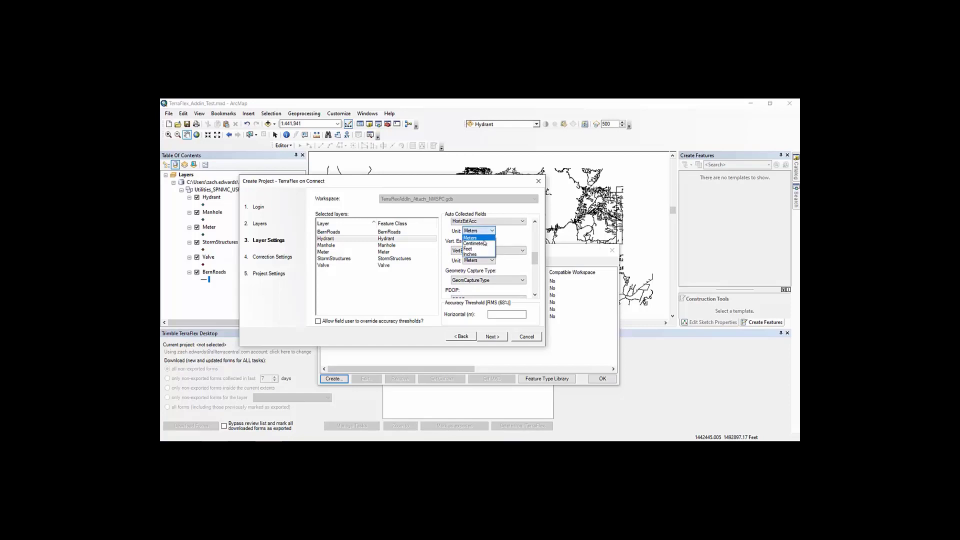
{"action": "left_click", "coordinate": [480, 249]}
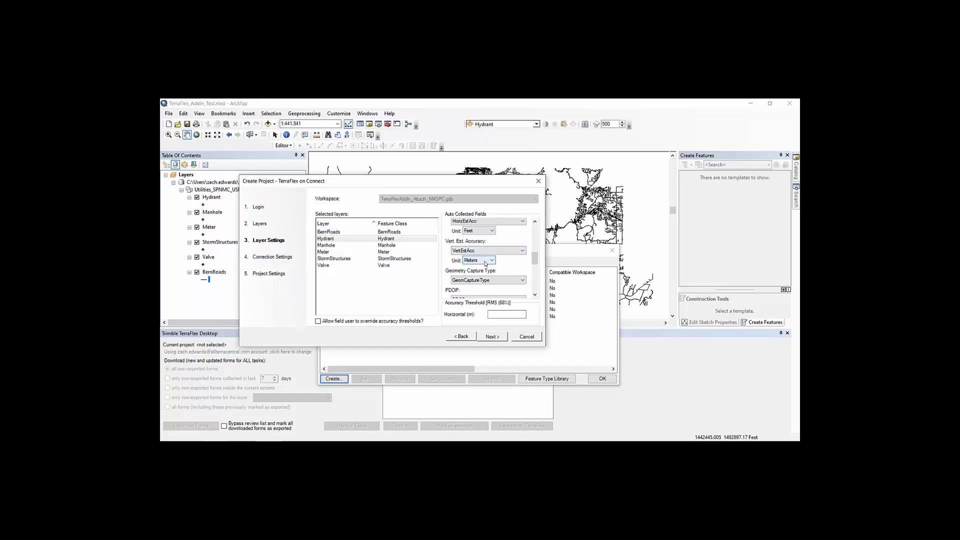
{"action": "left_click", "coordinate": [482, 260]}
{"action": "left_click", "coordinate": [489, 279]}
{"action": "scroll", "coordinate": [533, 260], "scroll_direction": "down", "scroll_amount": 5}
{"action": "scroll", "coordinate": [533, 273], "scroll_direction": "up", "scroll_amount": 5}
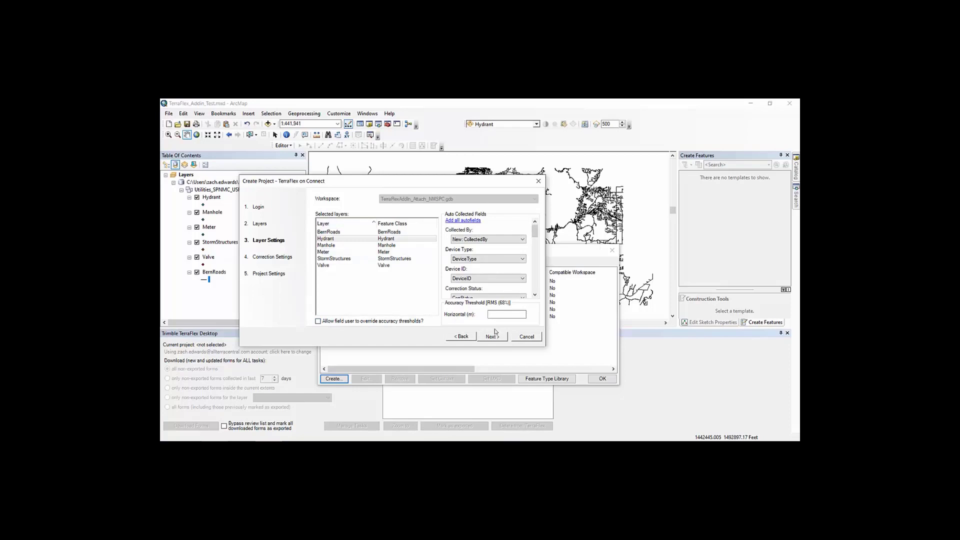
- Add all autofields to the Manhole, Meter, StormStructures and Valve layers
{"action": "left_click", "coordinate": [368, 245]}
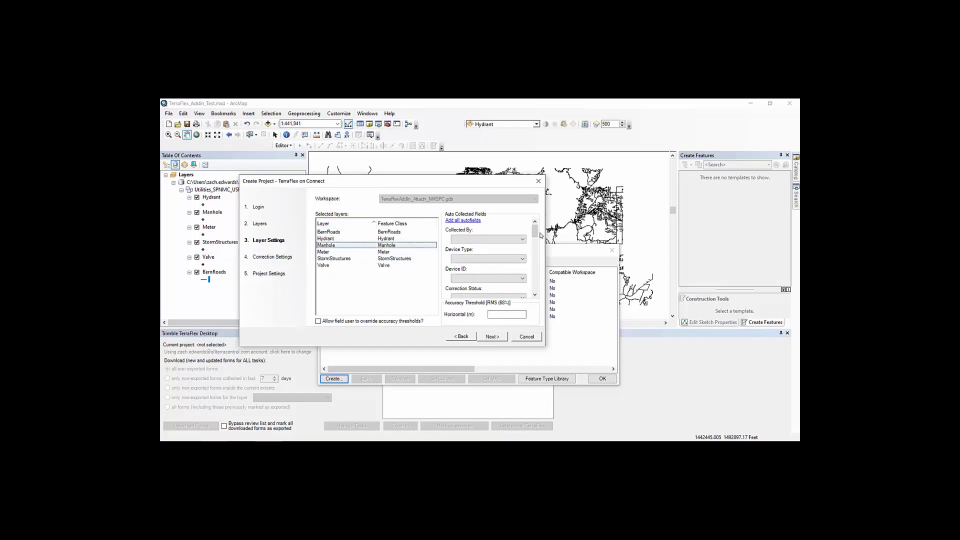
{"action": "left_click", "coordinate": [474, 221]}
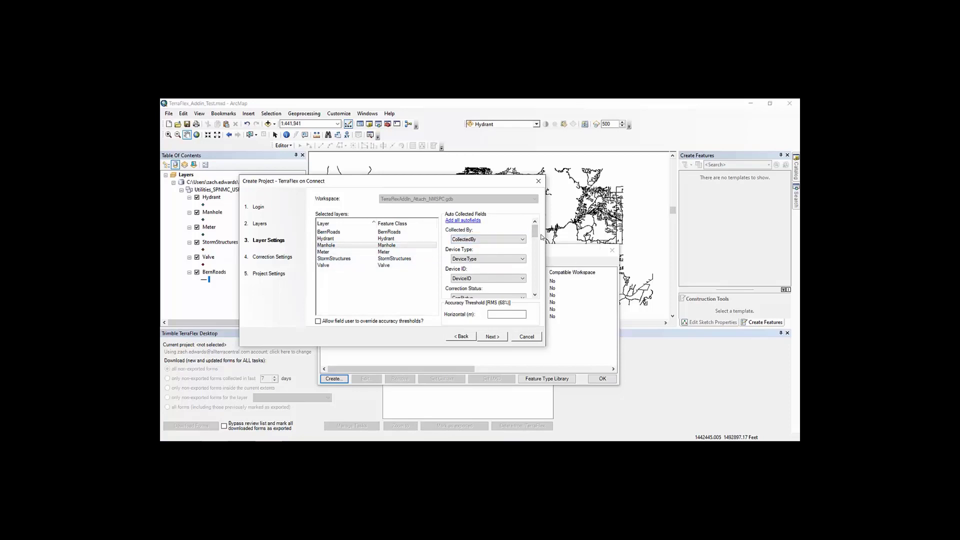
{"action": "mouse_move", "coordinate": [535, 231]}
{"action": "left_mouse_down"}
{"action": "mouse_move", "coordinate": [547, 256]}
{"action": "mouse_move", "coordinate": [545, 229]}
{"action": "left_mouse_up"}
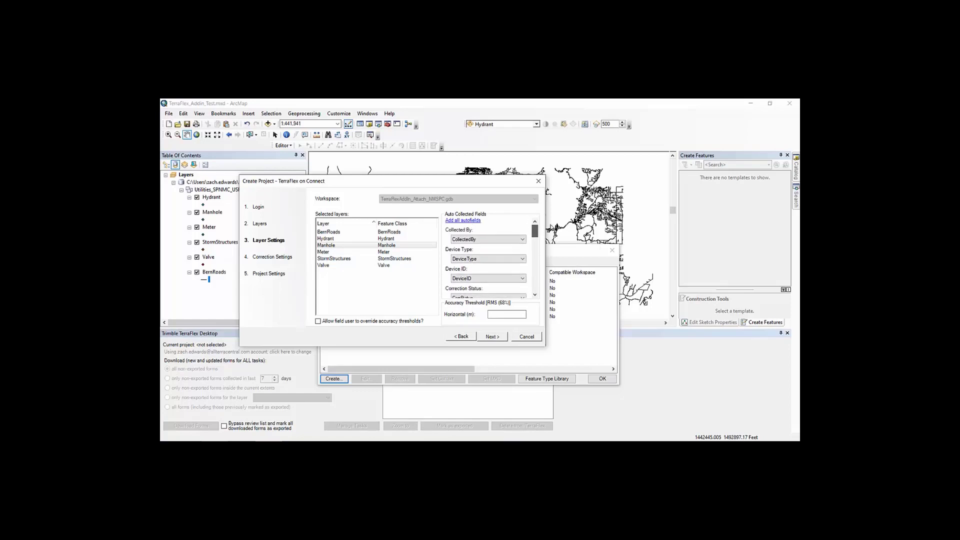
{"action": "left_click", "coordinate": [393, 252]}
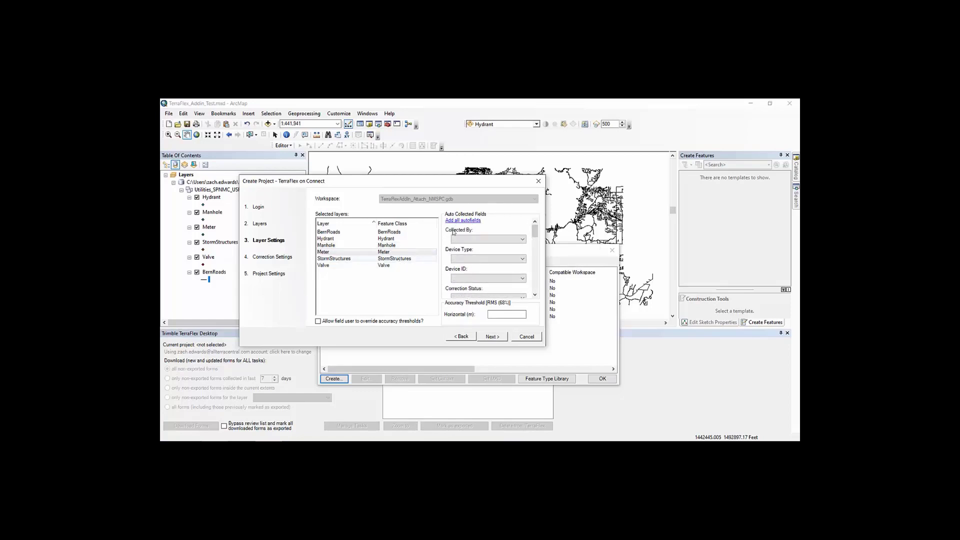
{"action": "left_click", "coordinate": [399, 259]}
{"action": "left_click", "coordinate": [464, 220]}
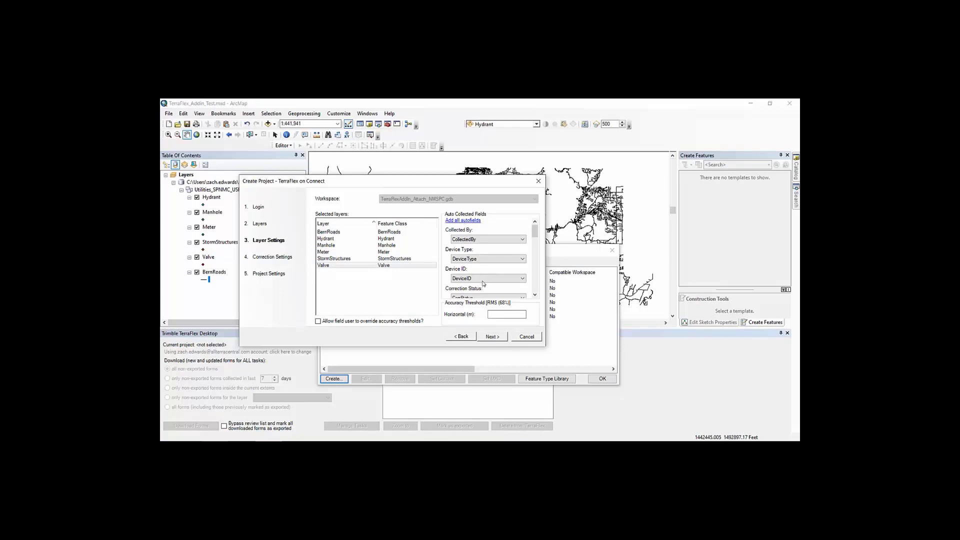
- Proceed to the correction settings and include the SBAS - 1 field configuration
{"action": "left_click", "coordinate": [492, 338]}
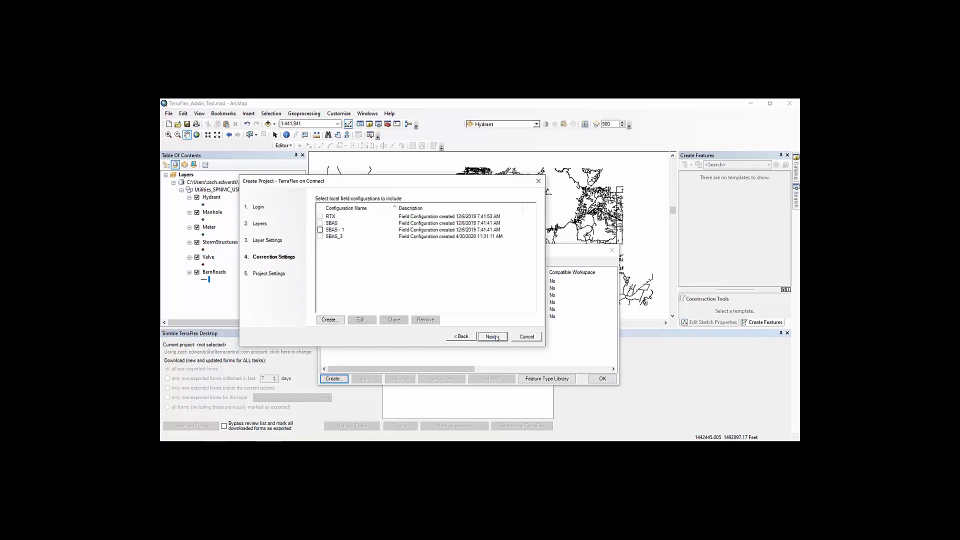
{"action": "left_click", "coordinate": [320, 230]}
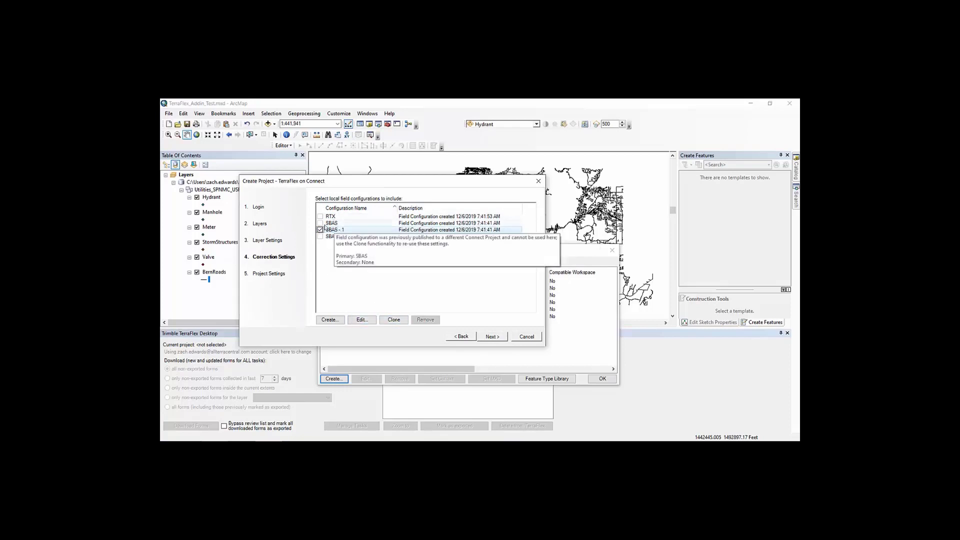
{"action": "left_click", "coordinate": [338, 321]}
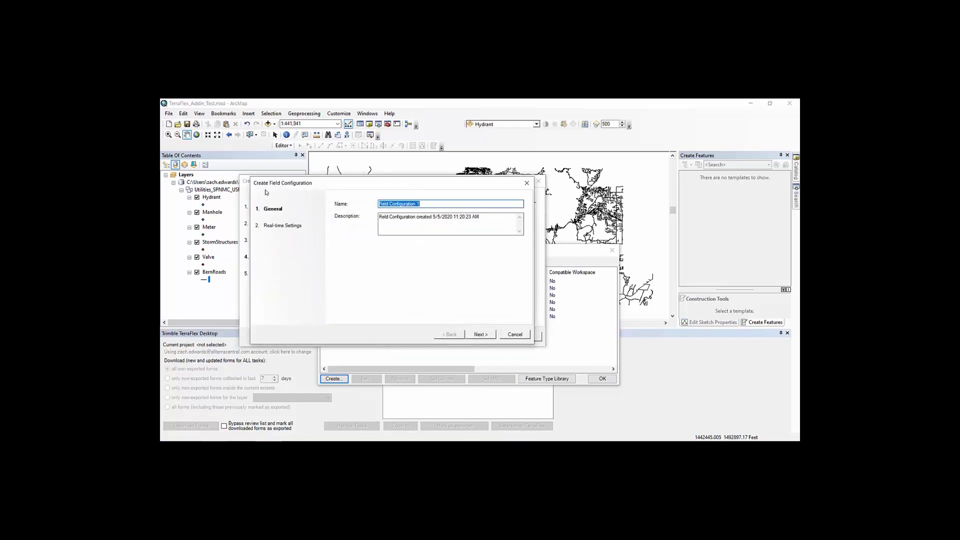
{"action": "type", "text": "VRS"}
{"action": "left_click", "coordinate": [481, 334]}
{"action": "left_click", "coordinate": [414, 204]}
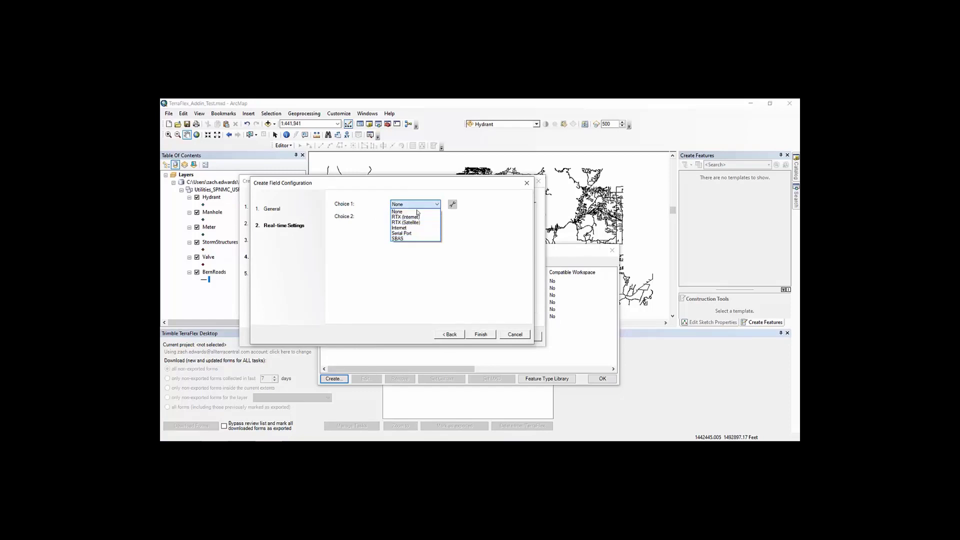
{"action": "left_click", "coordinate": [515, 334]}
{"action": "left_click", "coordinate": [515, 334]}
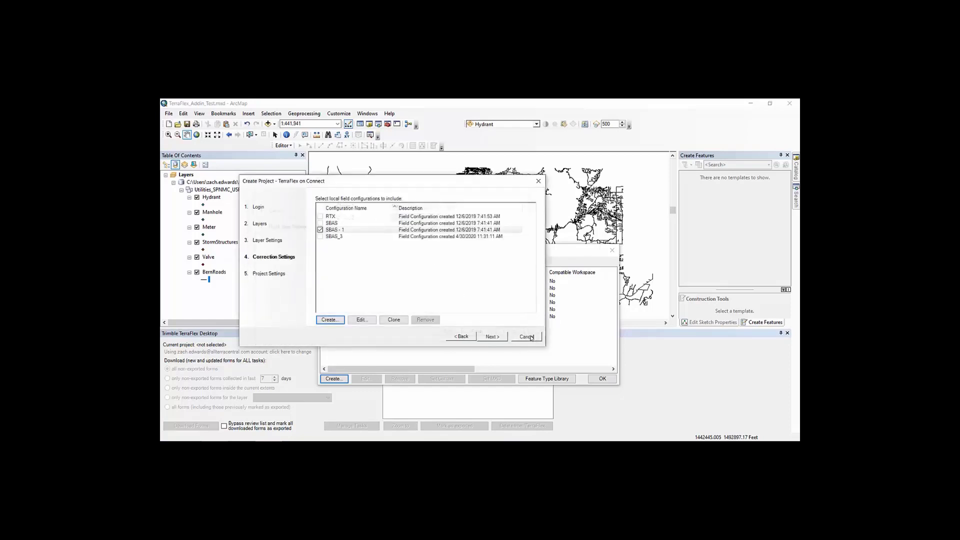
- Name the local project TerraFlex_Addin_20200505_test and calculate its geoid separation from the GEOID18 (Conus) file
{"action": "left_click", "coordinate": [495, 339]}
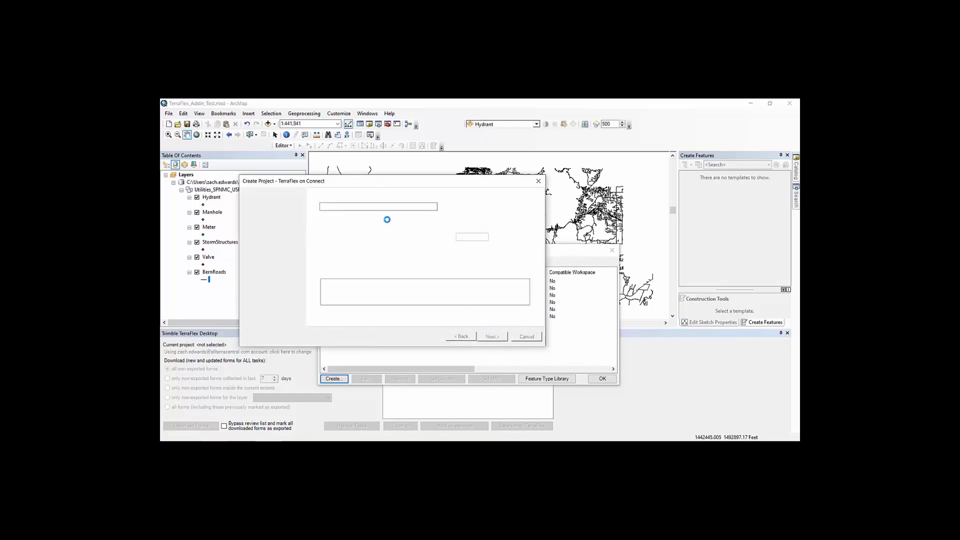
{"action": "left_click", "coordinate": [385, 207]}
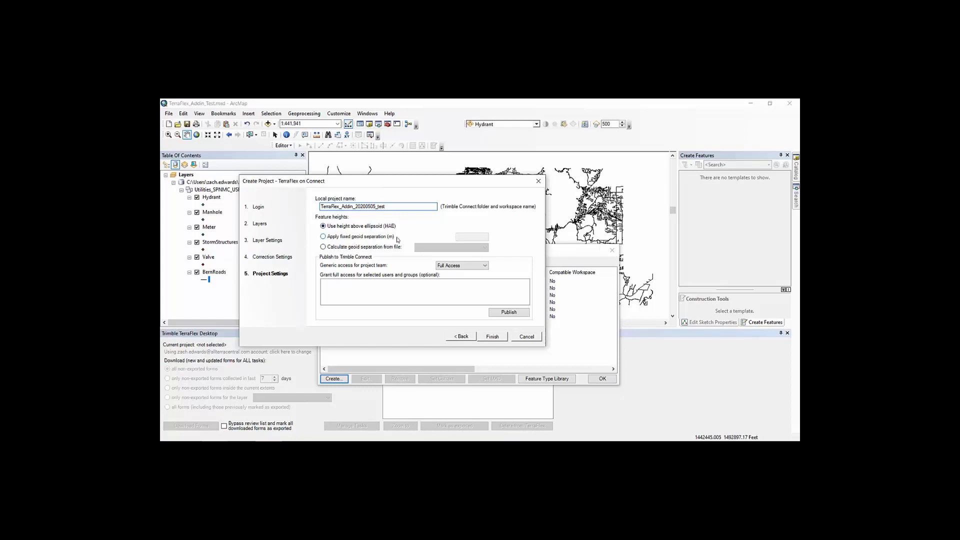
{"action": "left_click", "coordinate": [383, 238]}
{"action": "left_click", "coordinate": [470, 237]}
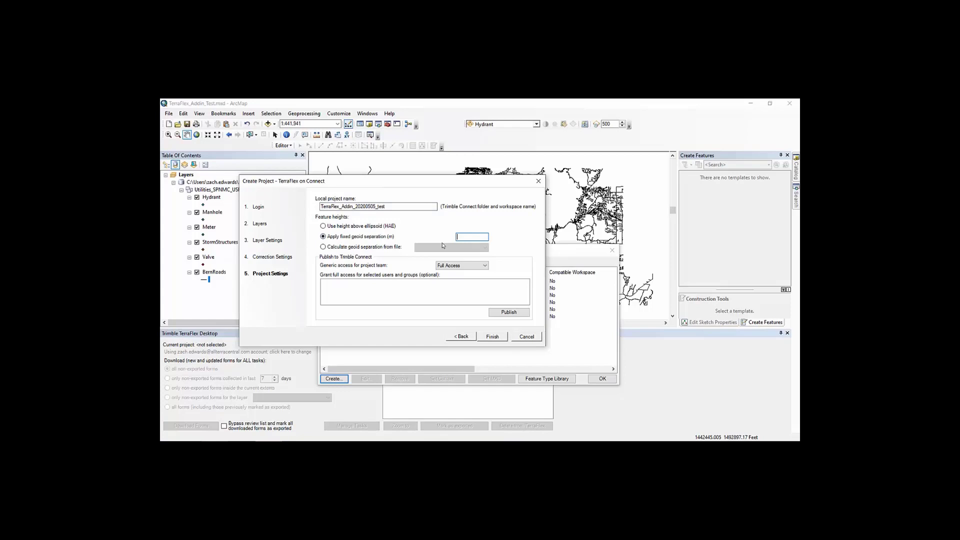
{"action": "left_click", "coordinate": [340, 248]}
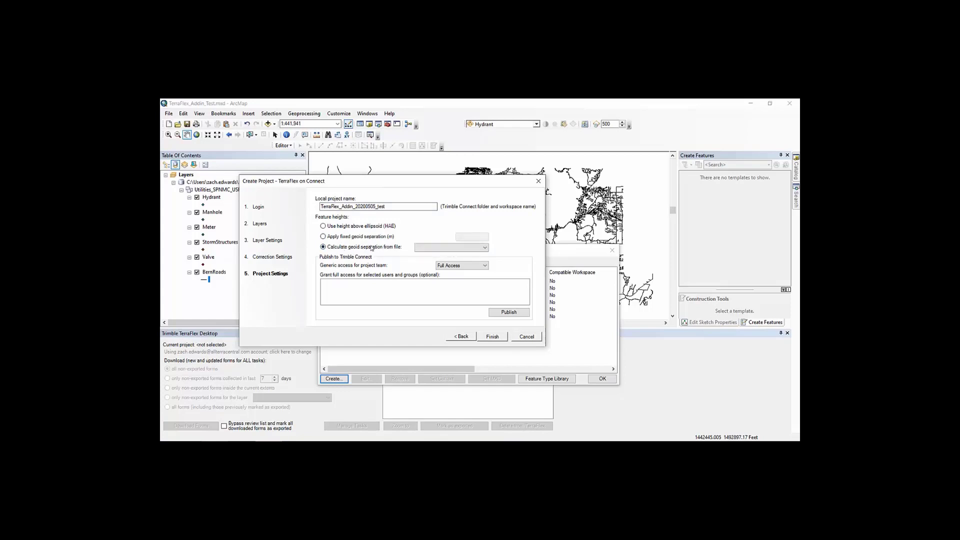
{"action": "left_click", "coordinate": [453, 247]}
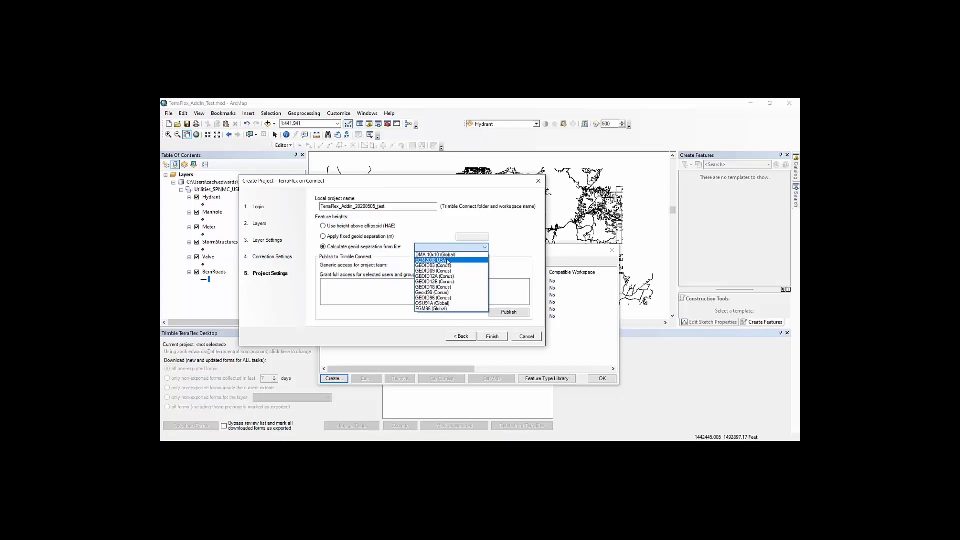
{"action": "left_click", "coordinate": [462, 288]}
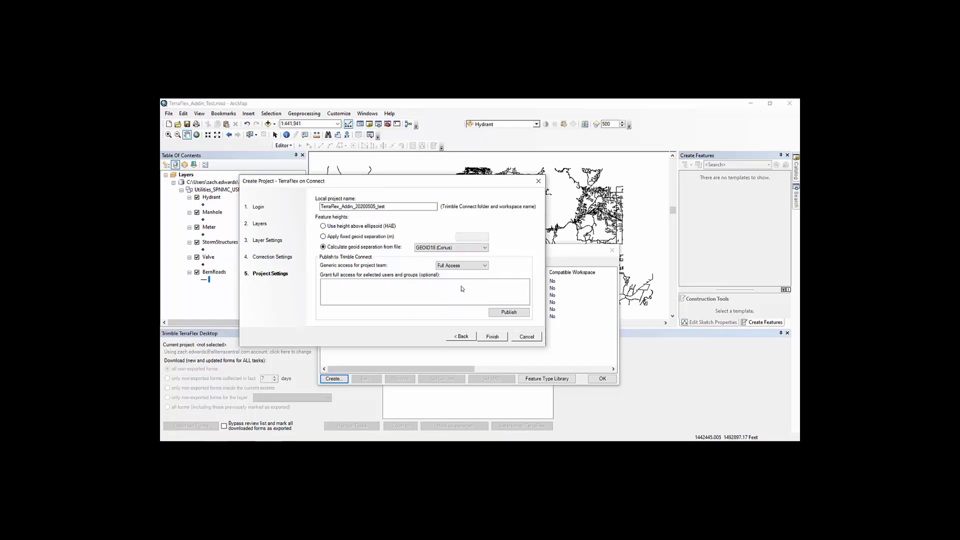
- Publish the project to Trimble Connect and finish the project creation
{"action": "left_click", "coordinate": [502, 312]}
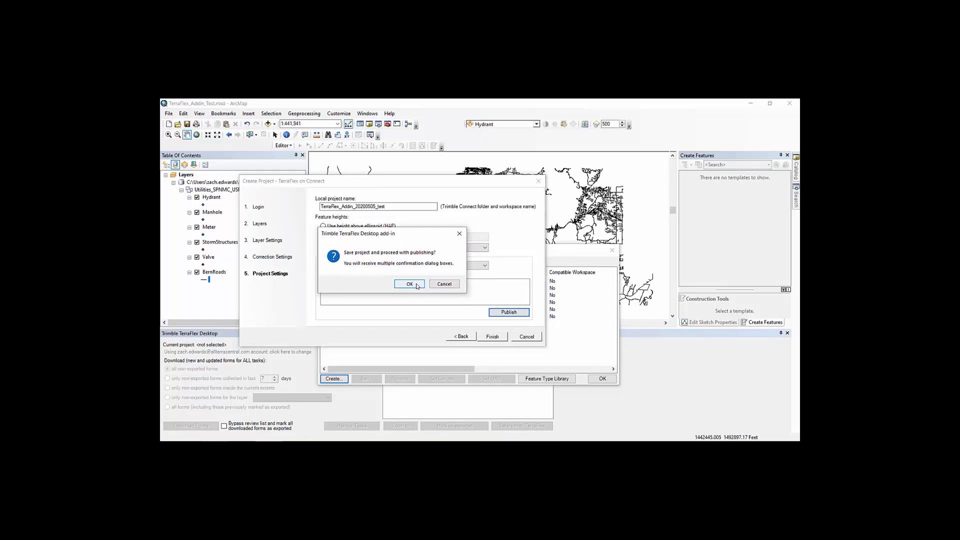
{"action": "left_click", "coordinate": [417, 284]}
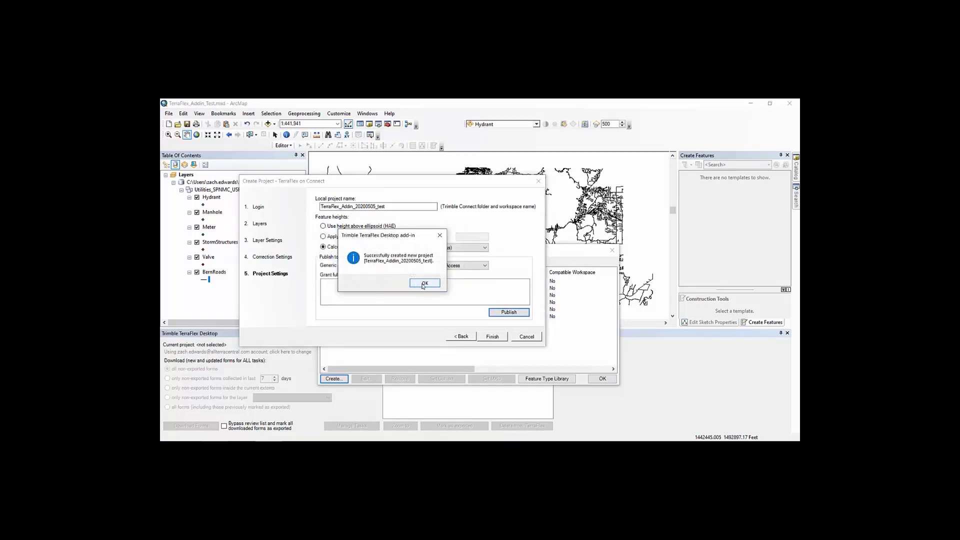
{"action": "left_click", "coordinate": [423, 284]}
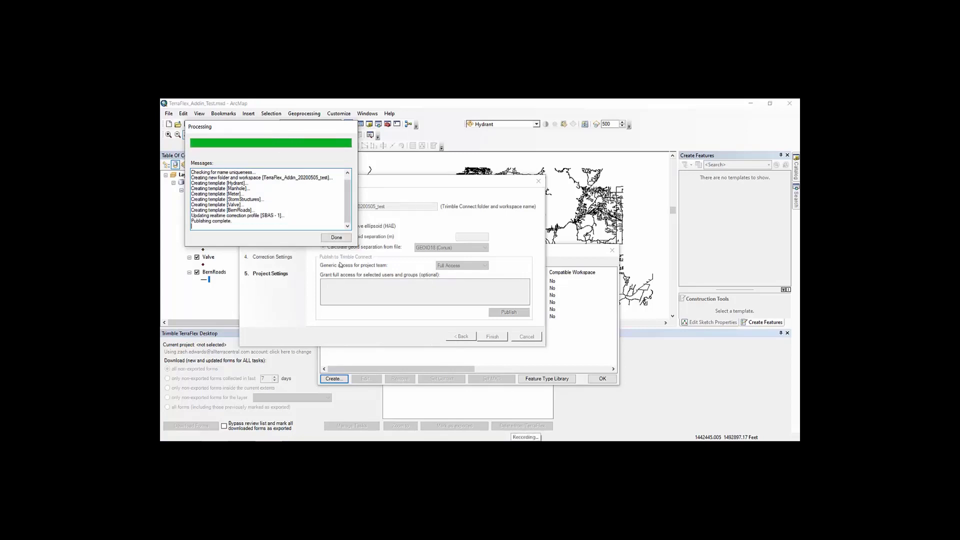
{"action": "left_click", "coordinate": [460, 286]}
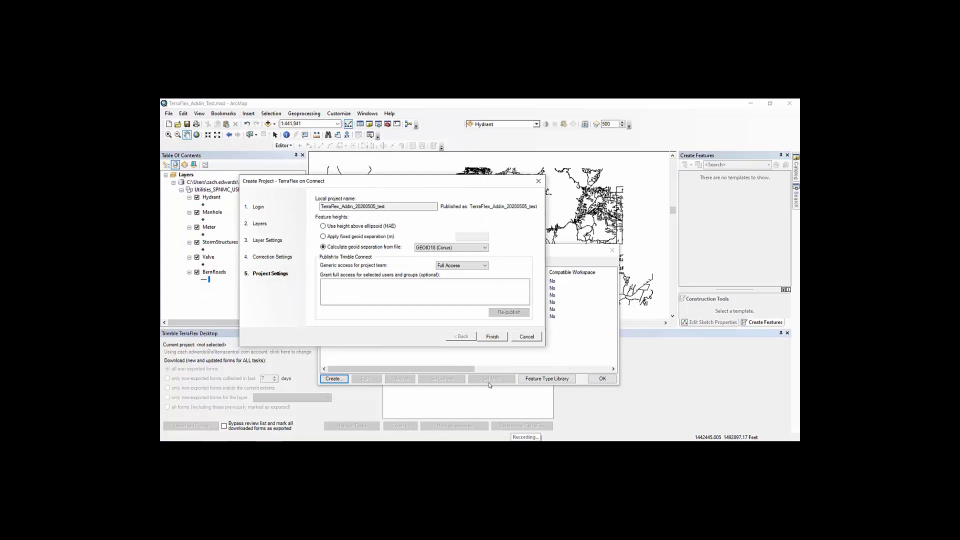
{"action": "left_click", "coordinate": [492, 336]}
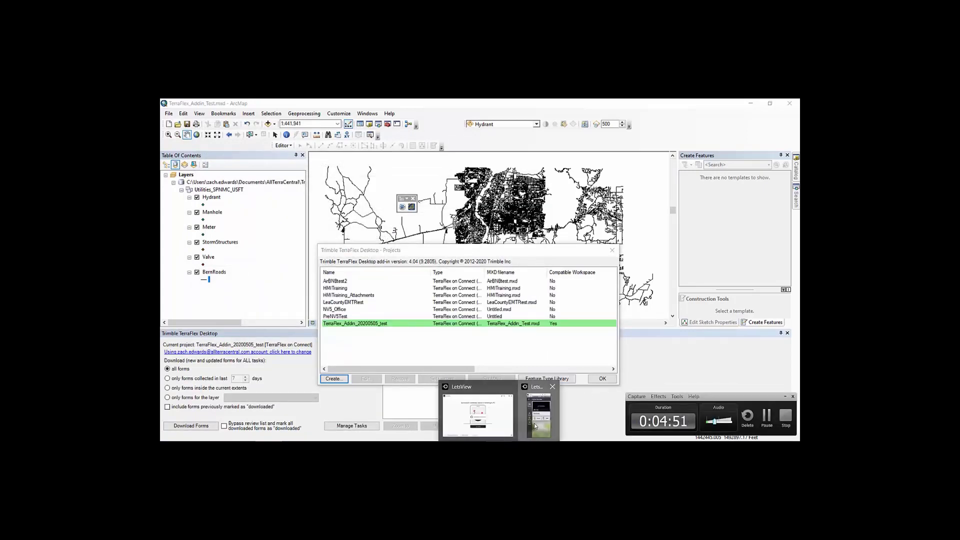
- Switch to the LetsView phone mirror to view the project in mobile TerraFlex, and return to ArcMap
{"action": "left_click", "coordinate": [534, 423]}
{"action": "left_click_drag", "start_coordinate": [620, 152], "coordinate": [432, 119]}
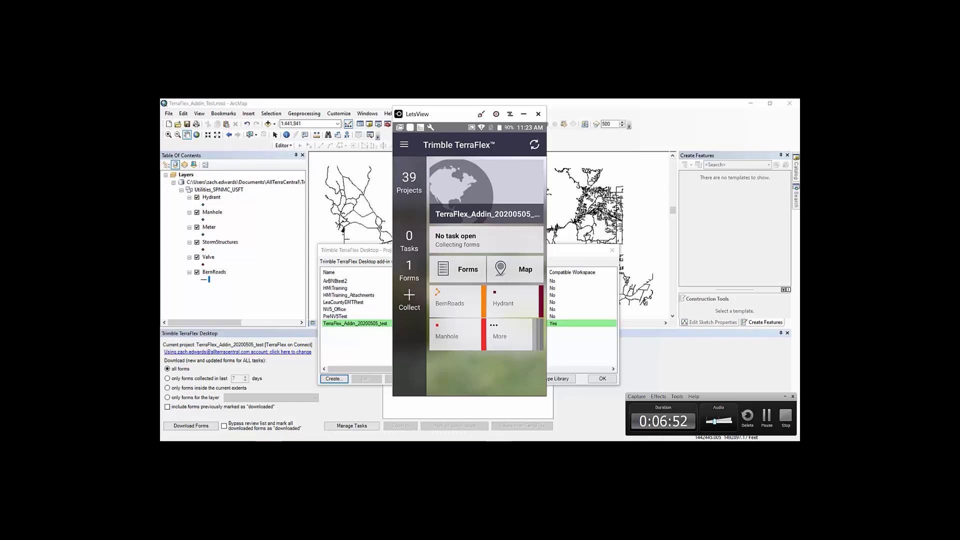
{"action": "left_click", "coordinate": [700, 130]}
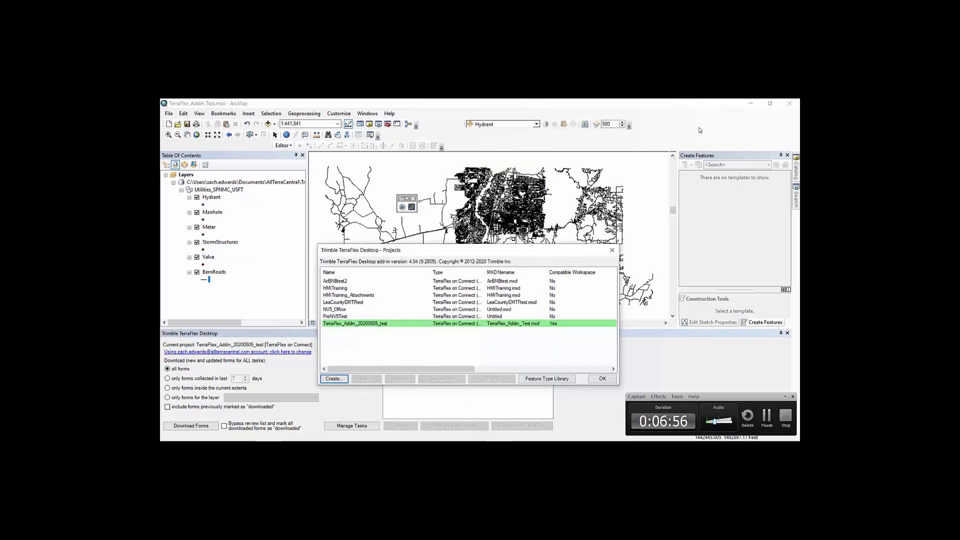
- Close the projects list and download all forms of the current TerraFlex project
{"action": "left_click_drag", "start_coordinate": [534, 252], "coordinate": [563, 193]}
{"action": "left_click", "coordinate": [633, 318]}
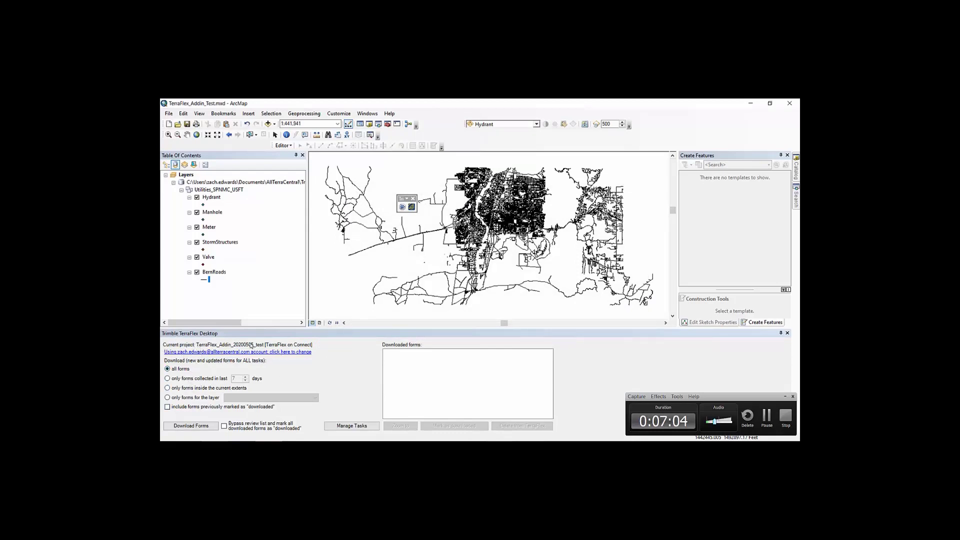
{"action": "left_click", "coordinate": [207, 427]}
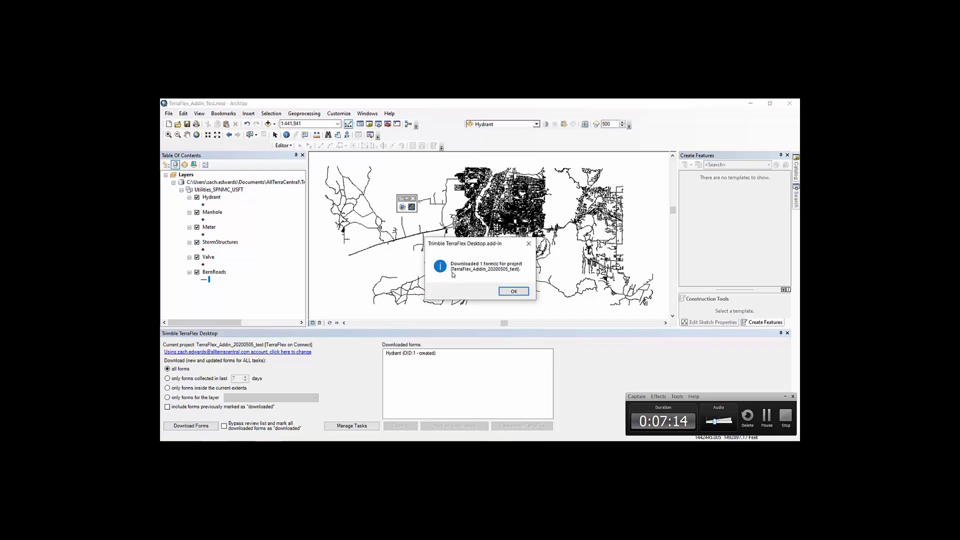
{"action": "left_click", "coordinate": [514, 291]}
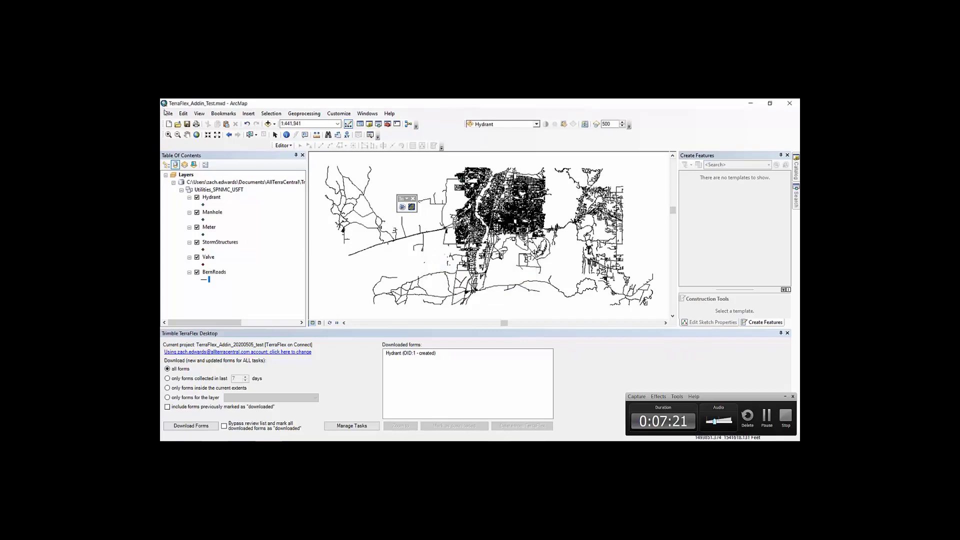
- Zoom the map to the downloaded Hydrant form, hiding the BernRoads layer meanwhile and showing it again
{"action": "left_click", "coordinate": [197, 272]}
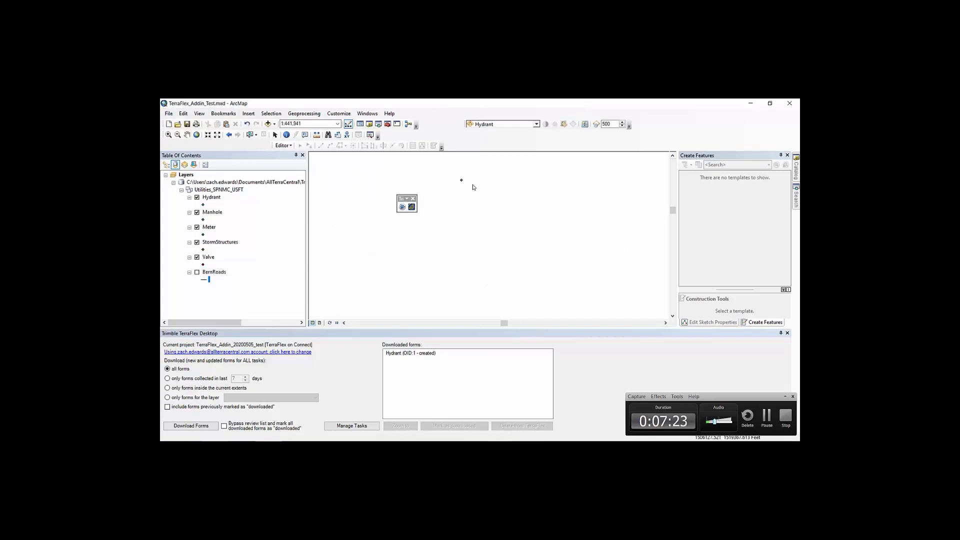
{"action": "left_click", "coordinate": [169, 135]}
{"action": "left_click", "coordinate": [411, 353]}
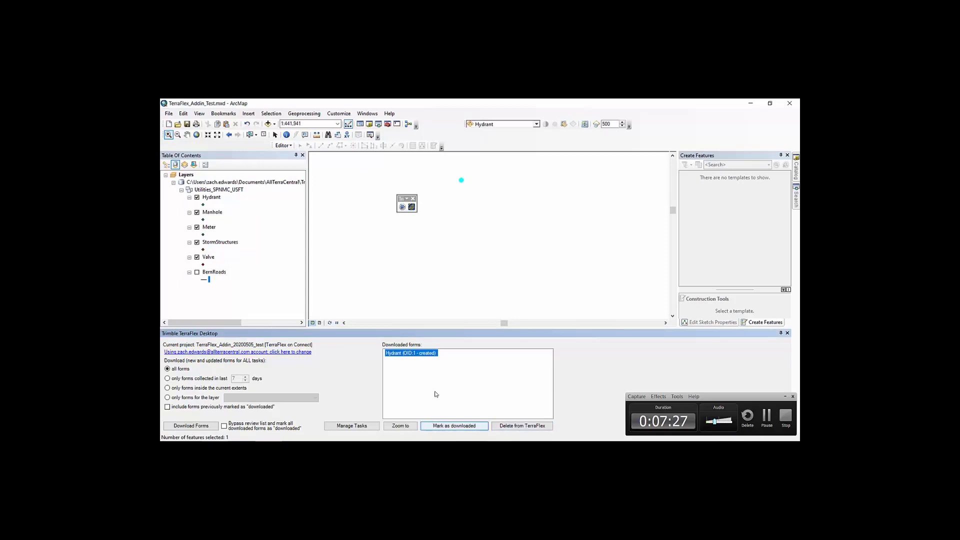
{"action": "left_click", "coordinate": [404, 428]}
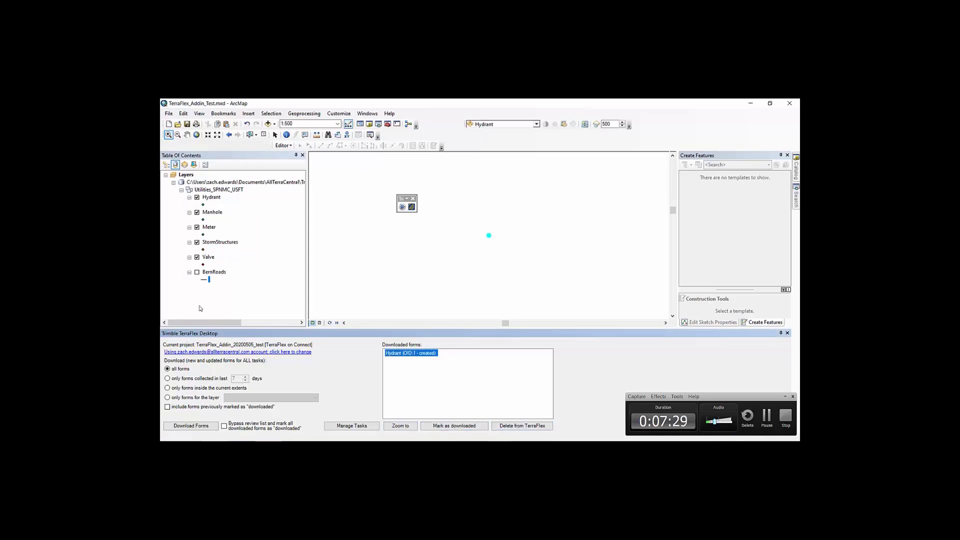
{"action": "left_click", "coordinate": [197, 272]}
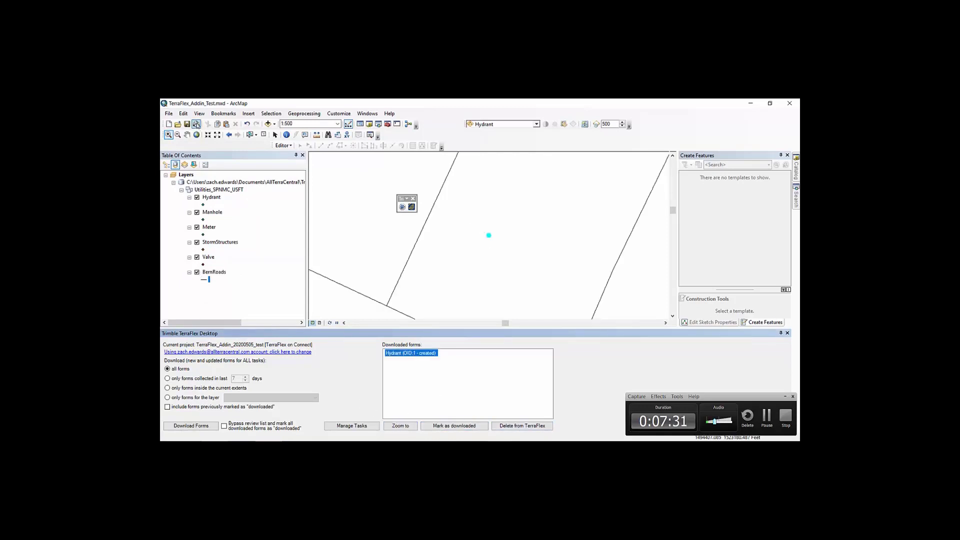
- Identify the downloaded hydrant point on the map and view its attached photo
{"action": "left_click", "coordinate": [286, 135]}
{"action": "left_click_drag", "start_coordinate": [475, 224], "coordinate": [501, 250]}
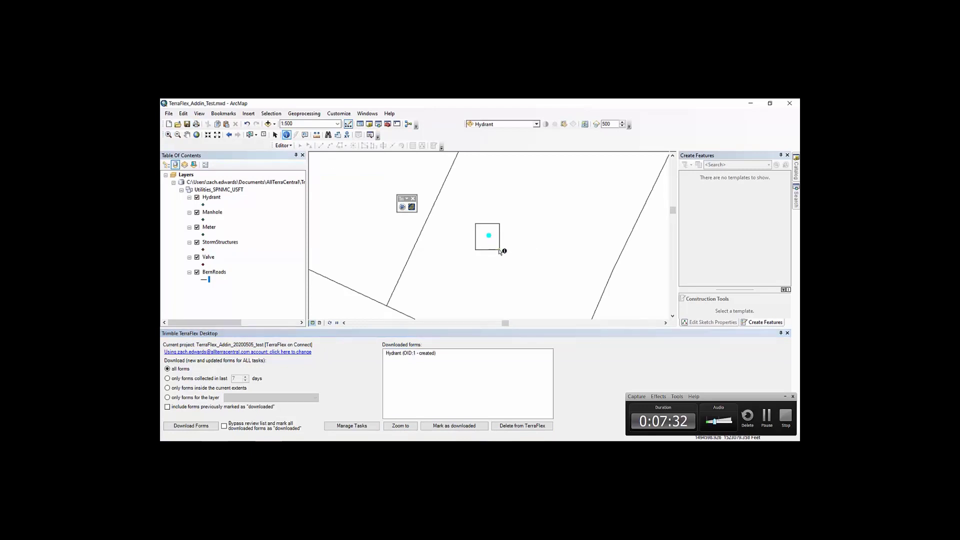
{"action": "left_click", "coordinate": [534, 213]}
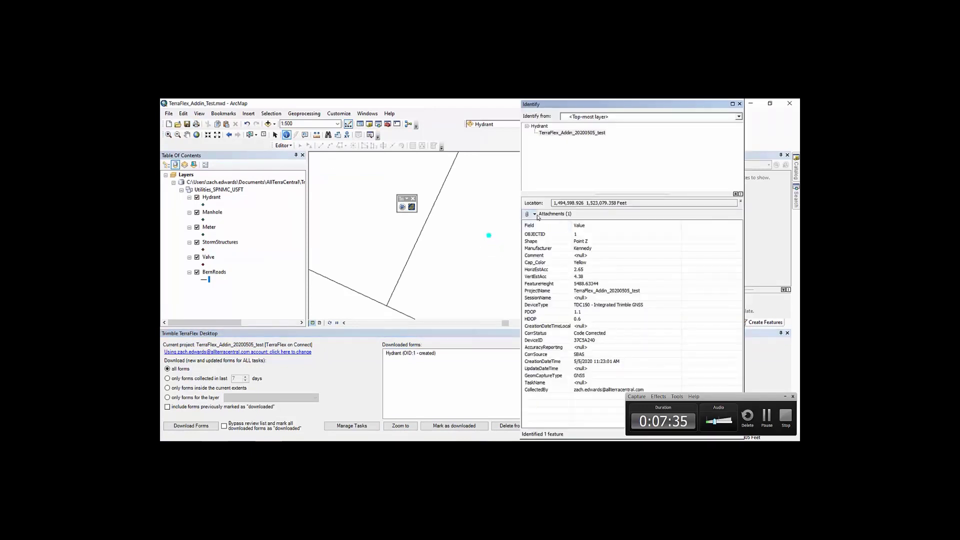
{"action": "left_click", "coordinate": [548, 225]}
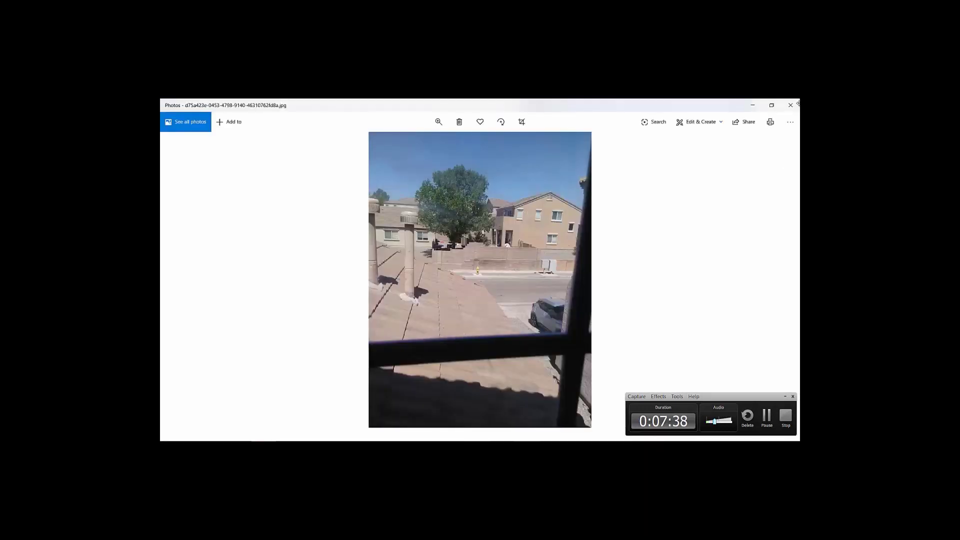
{"action": "left_click", "coordinate": [791, 105]}
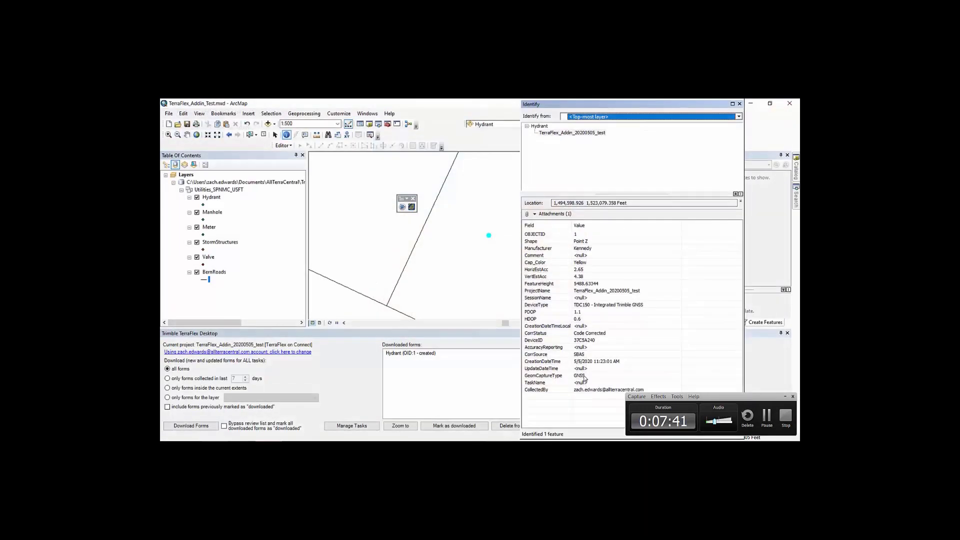
- Examine the hydrant's correction source, creation time, collector, capture type, device type, PDOP and attachment list, and close the identify results
{"action": "left_click", "coordinate": [578, 355]}
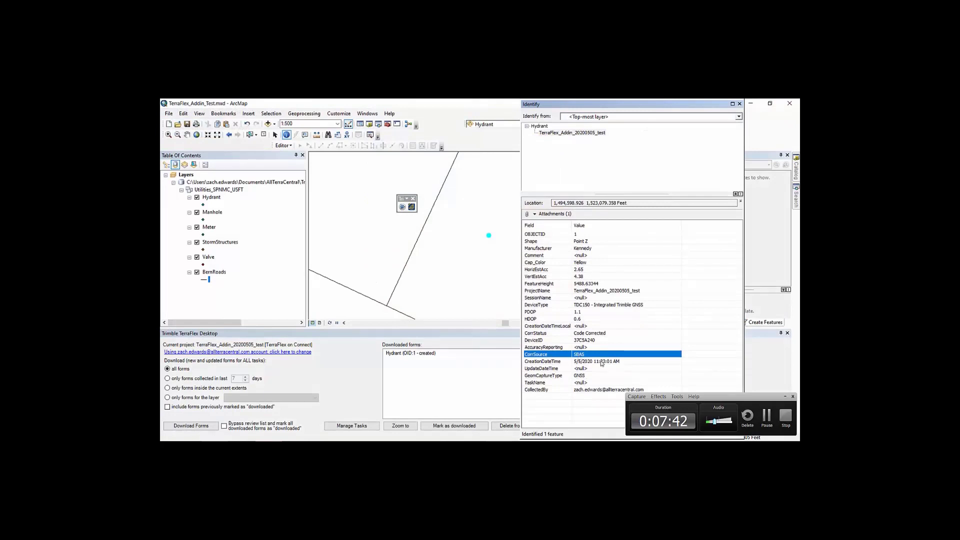
{"action": "left_click", "coordinate": [602, 362]}
{"action": "left_click", "coordinate": [604, 391]}
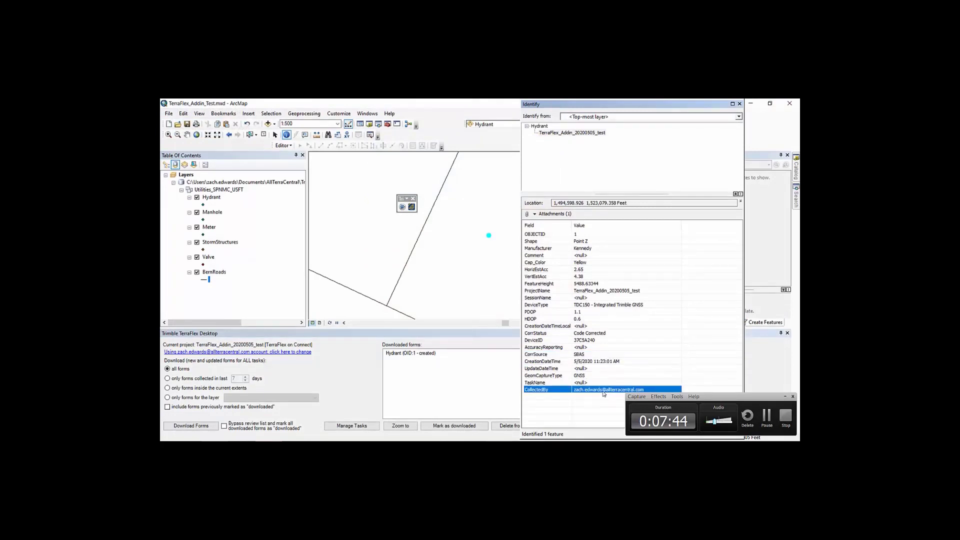
{"action": "left_click", "coordinate": [600, 377]}
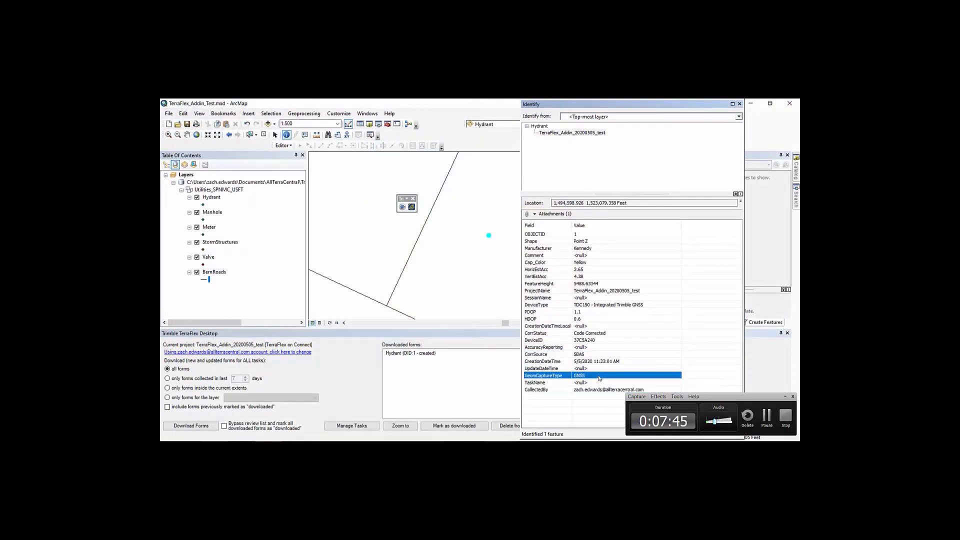
{"action": "left_click", "coordinate": [615, 305]}
{"action": "left_click", "coordinate": [591, 312]}
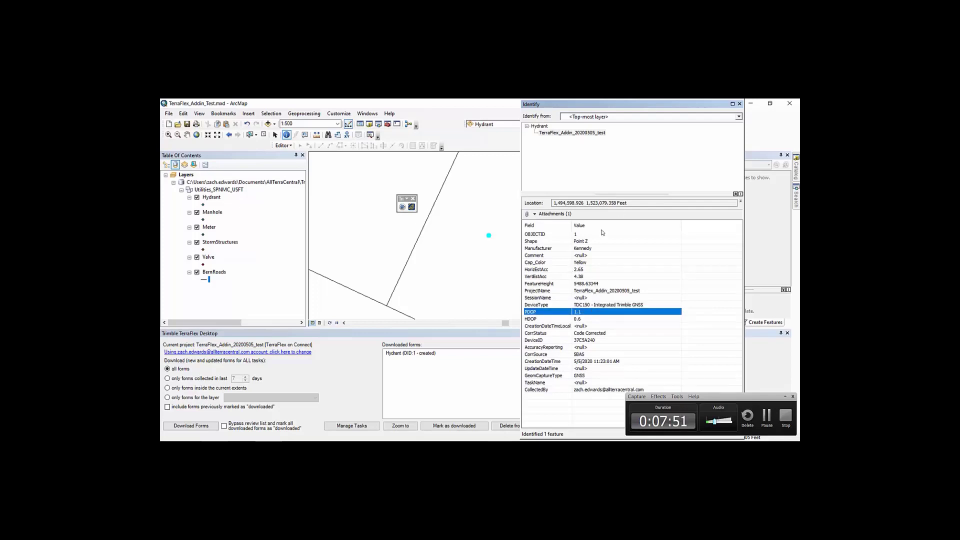
{"action": "left_click", "coordinate": [534, 214]}
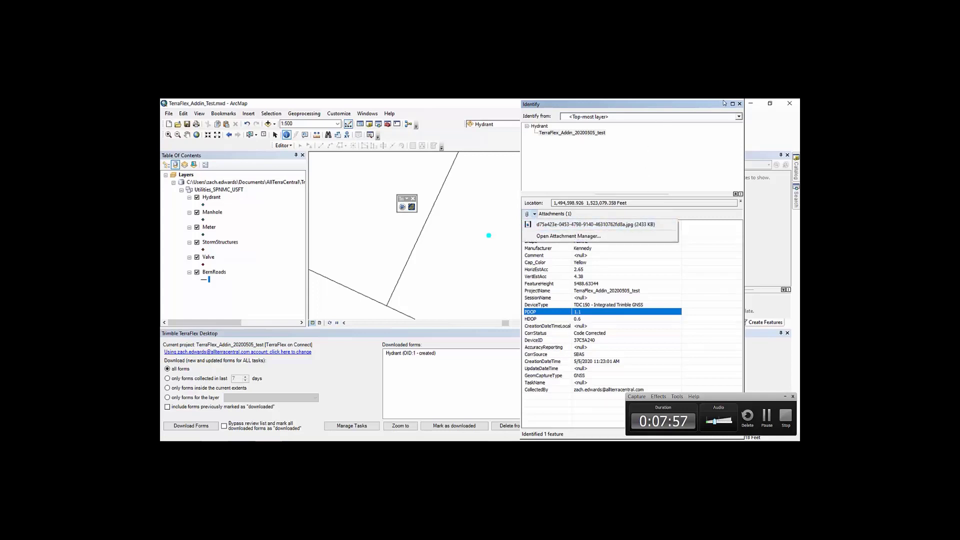
{"action": "left_click", "coordinate": [739, 105]}
{"action": "left_click", "coordinate": [739, 104]}
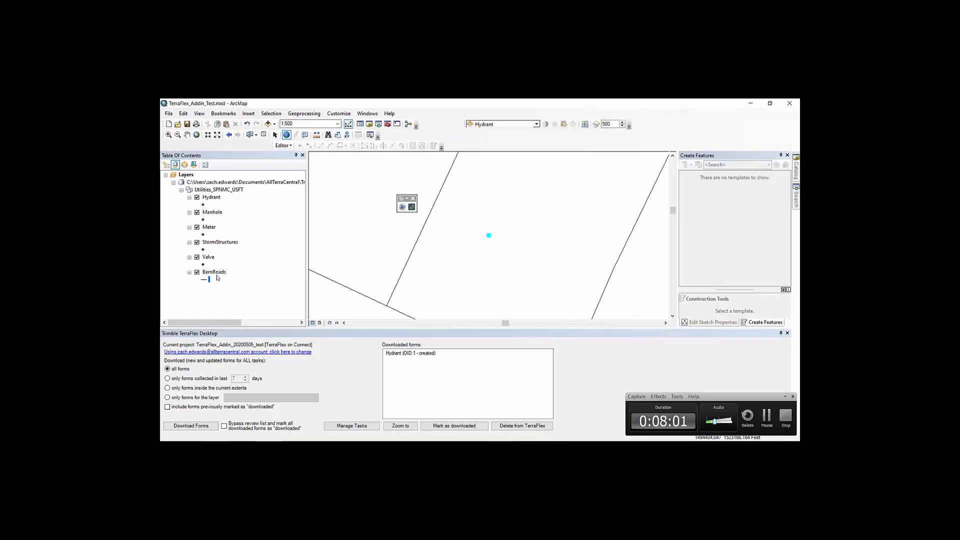
- Zoom to the BernRoads layer and turn off the Hydrant, Manhole, Meter, StormStructures and Valve layers
{"action": "right_click", "coordinate": [211, 272]}
{"action": "left_click", "coordinate": [278, 145]}
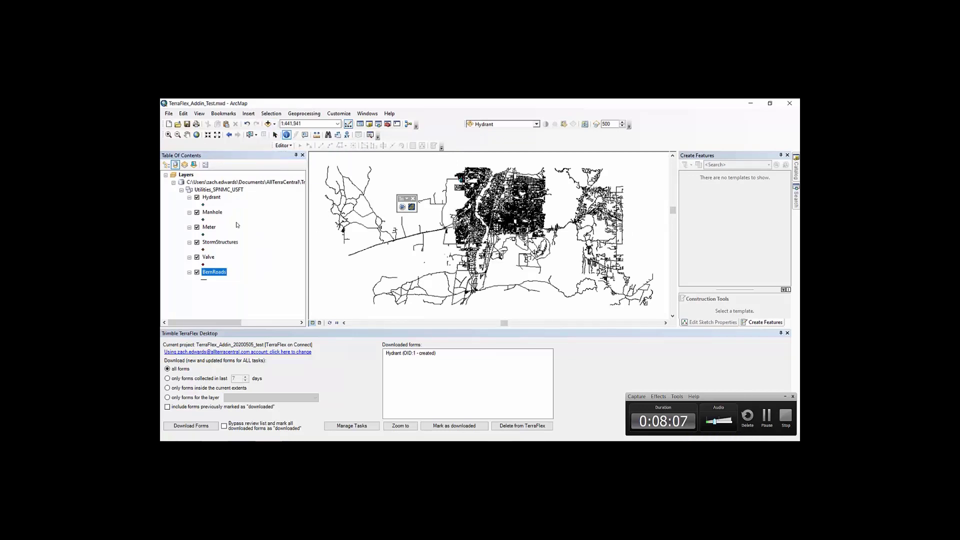
{"action": "left_click", "coordinate": [197, 198]}
{"action": "left_click", "coordinate": [197, 212]}
{"action": "left_click", "coordinate": [197, 228]}
{"action": "left_click", "coordinate": [197, 242]}
{"action": "left_click", "coordinate": [197, 257]}
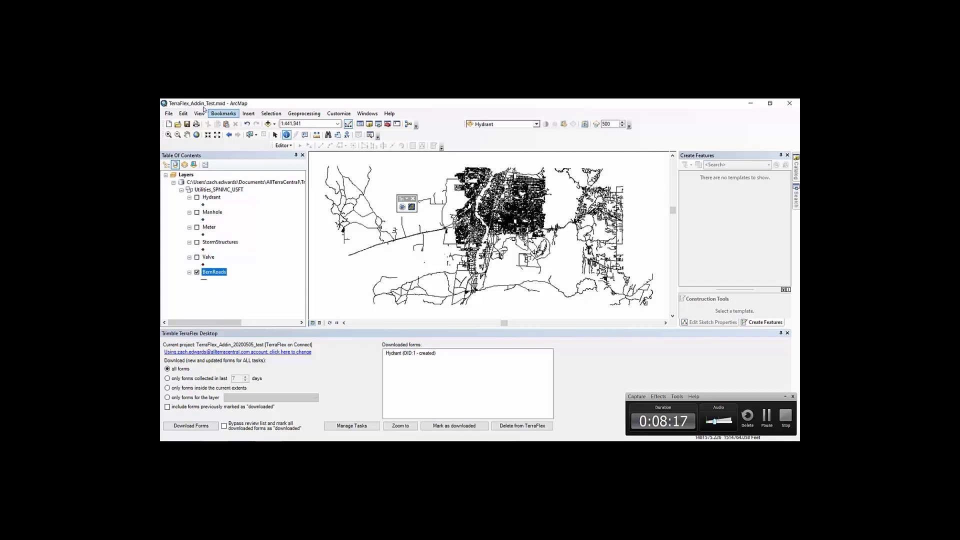
- Select the BernRoads segments in the block at the northwestern edge of the dense road network, moving the floating toolbar clear of them
{"action": "left_click", "coordinate": [250, 135]}
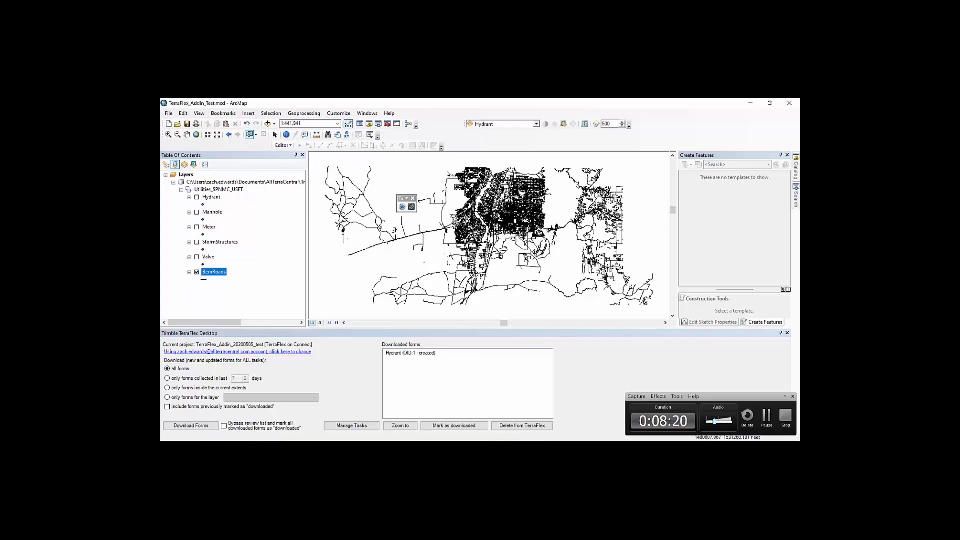
{"action": "left_click_drag", "start_coordinate": [447, 171], "coordinate": [478, 192]}
{"action": "scroll", "coordinate": [474, 163], "scroll_direction": "up", "scroll_amount": 3}
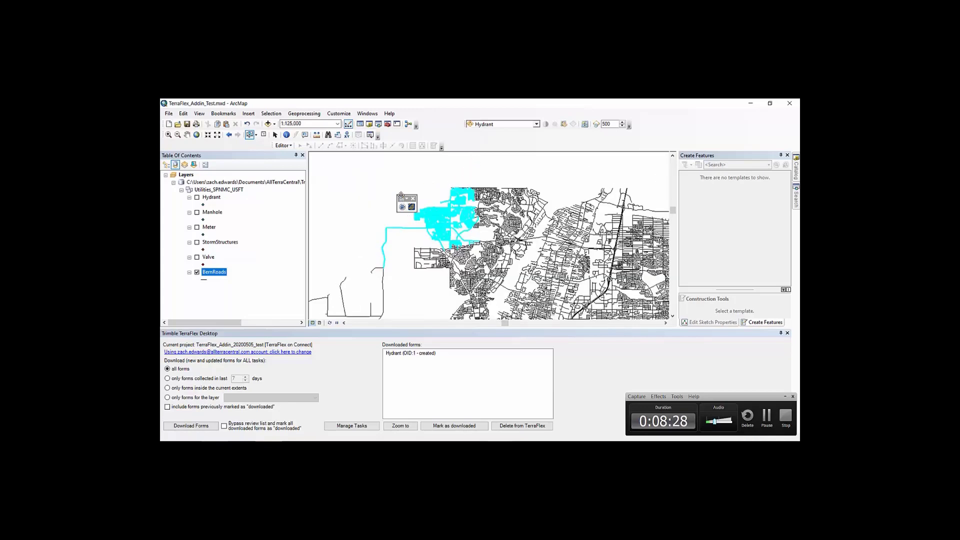
{"action": "left_click_drag", "start_coordinate": [404, 199], "coordinate": [366, 176]}
{"action": "left_click_drag", "start_coordinate": [409, 201], "coordinate": [457, 237]}
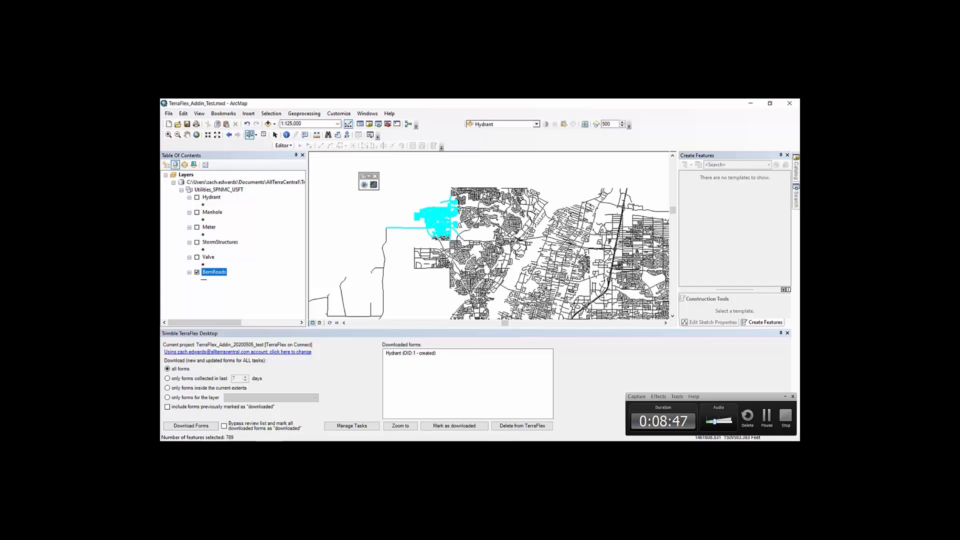
- Create a TerraFlex task named RoadsHomeArea from the selected road features and dismiss the summary message
{"action": "left_click", "coordinate": [352, 426]}
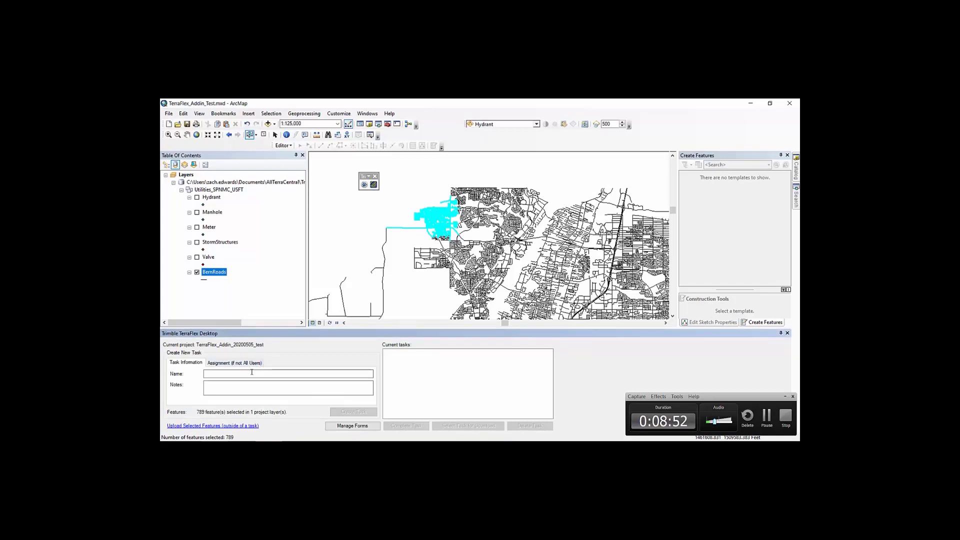
{"action": "left_click", "coordinate": [252, 375]}
{"action": "type", "text": "Roads"}
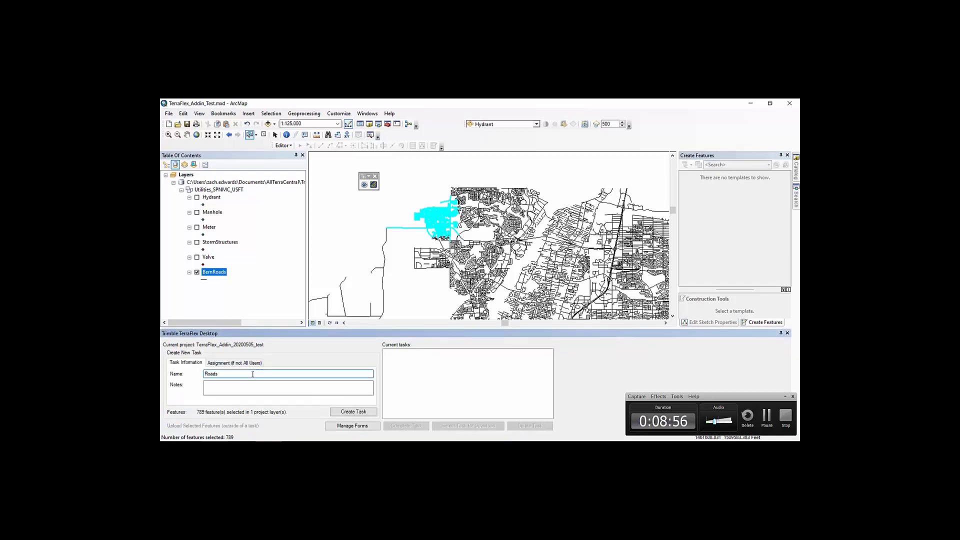
{"action": "type", "text": "HomeArea"}
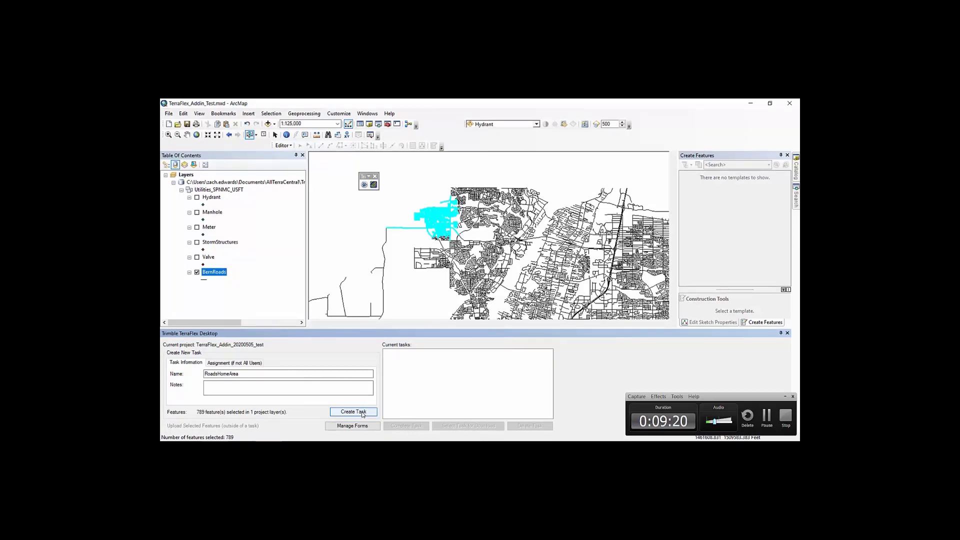
{"action": "left_click", "coordinate": [363, 414]}
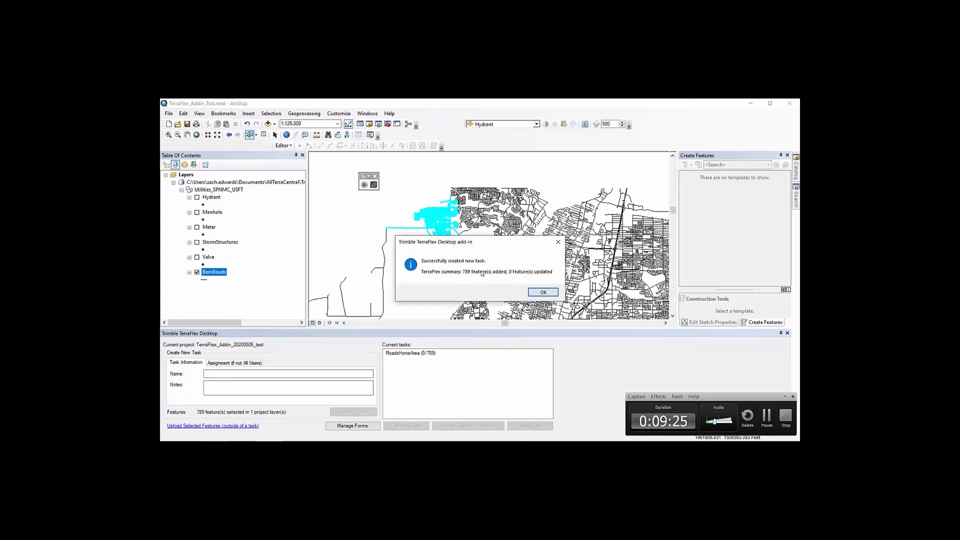
{"action": "left_click", "coordinate": [555, 291]}
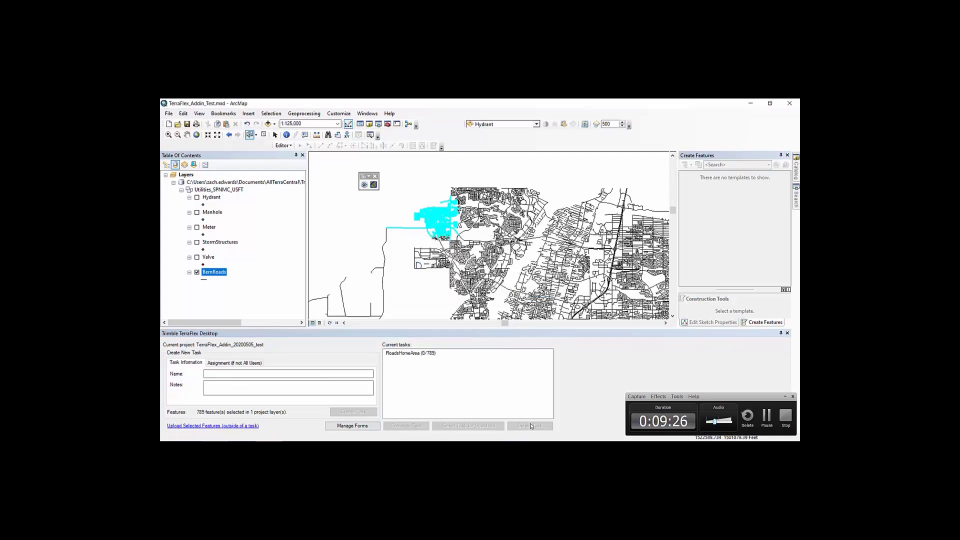
{"action": "left_click", "coordinate": [533, 411]}
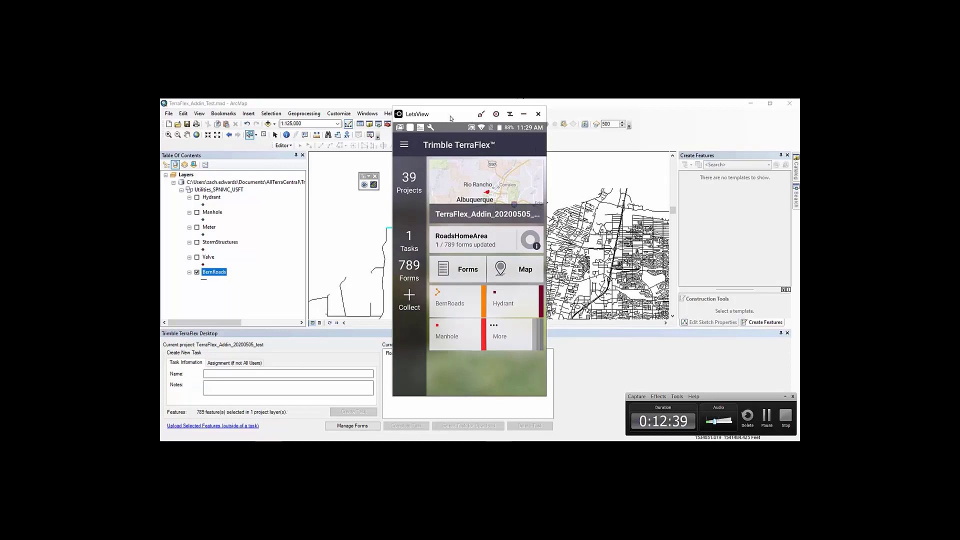
- Move the mirrored LetsView phone window aside to view the RoadsHomeArea task alongside the selected roads on the map
{"action": "left_click_drag", "start_coordinate": [490, 114], "coordinate": [607, 111]}
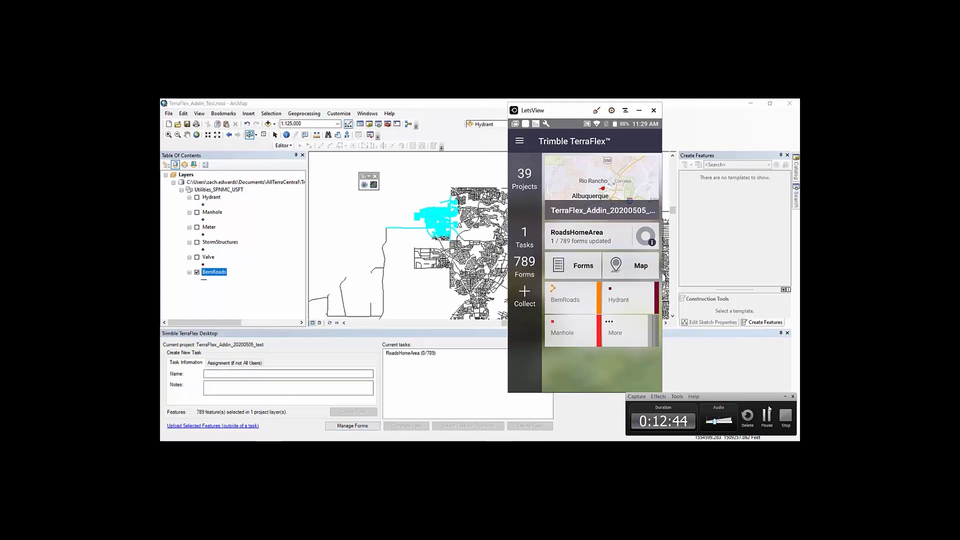
{"action": "left_click", "coordinate": [786, 419]}
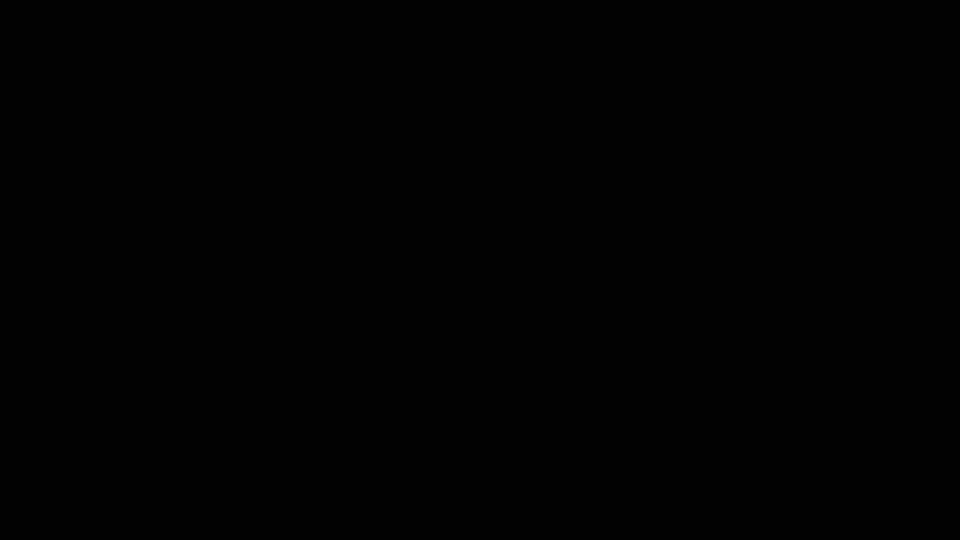